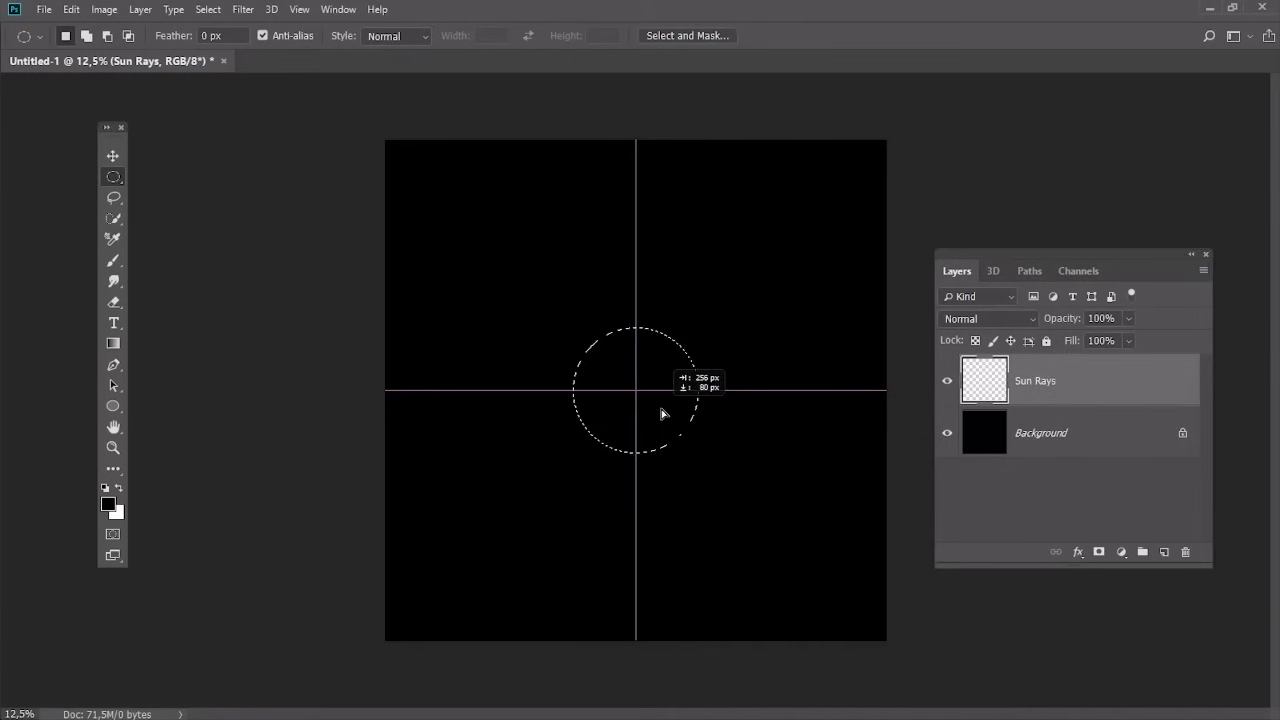
- Feather the circular selection with a radius of 200 pixels
click(211, 10)
mouse_move(305, 244)
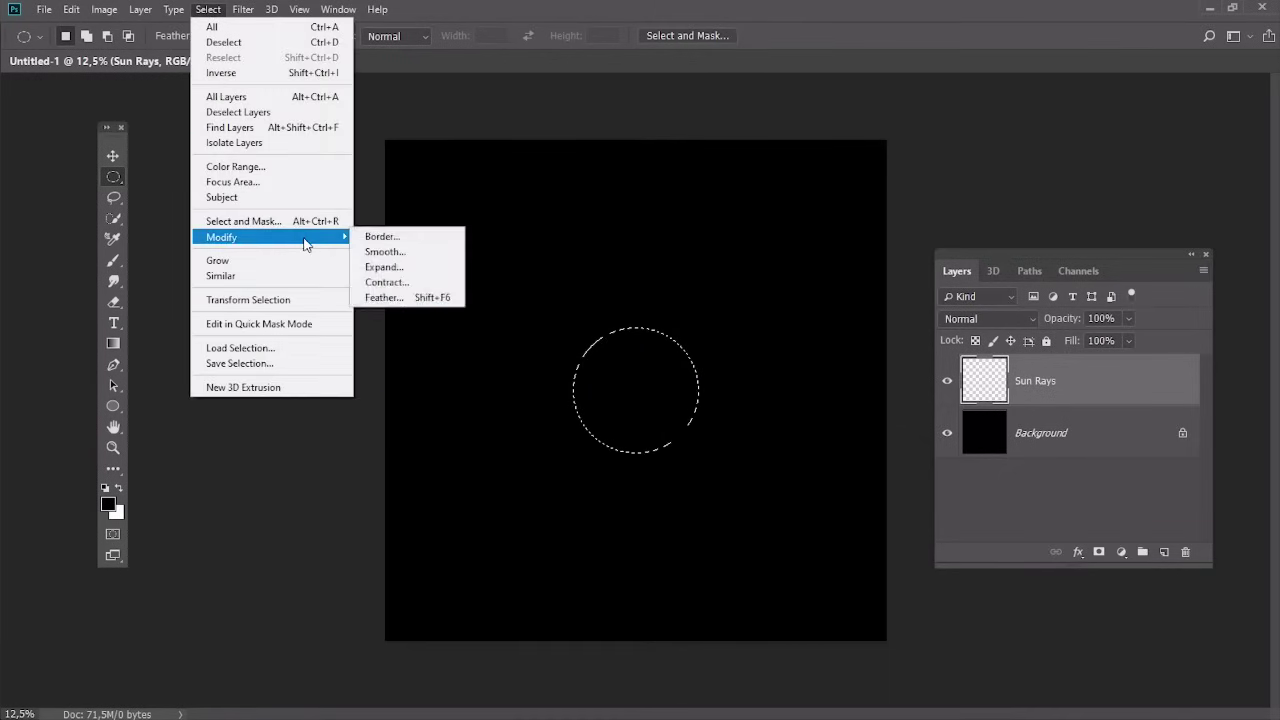
click(384, 298)
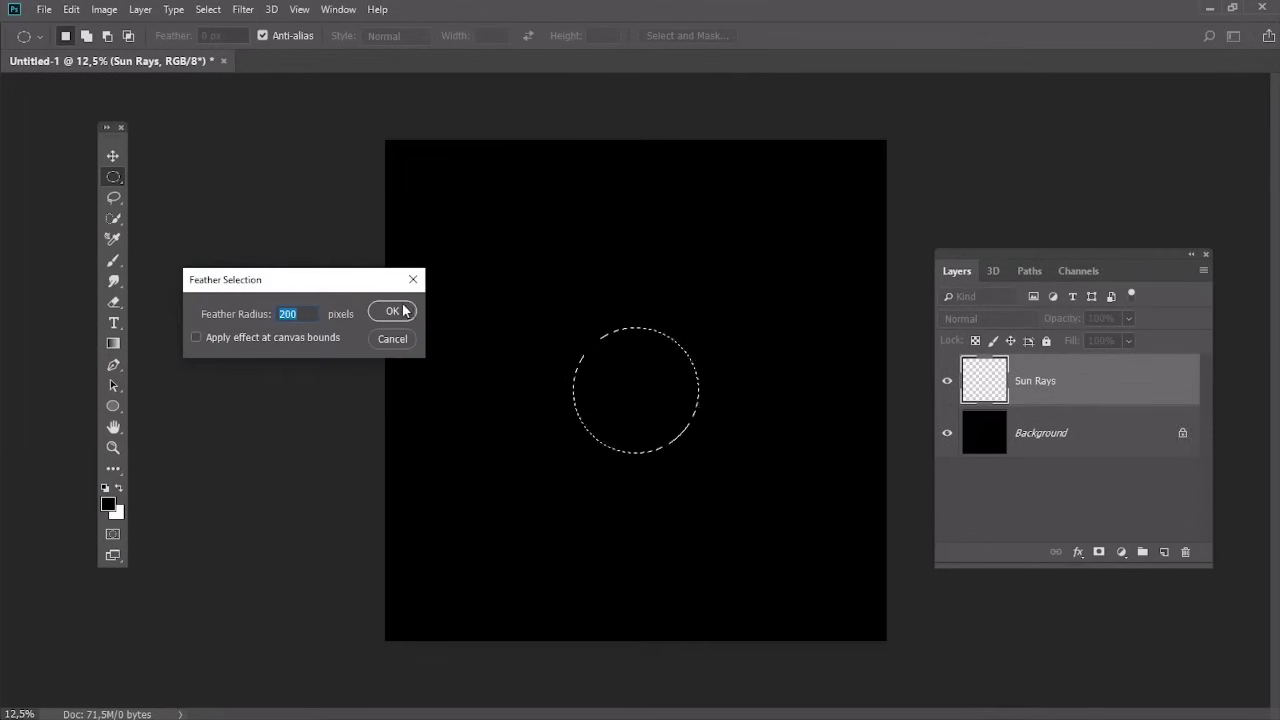
click(392, 312)
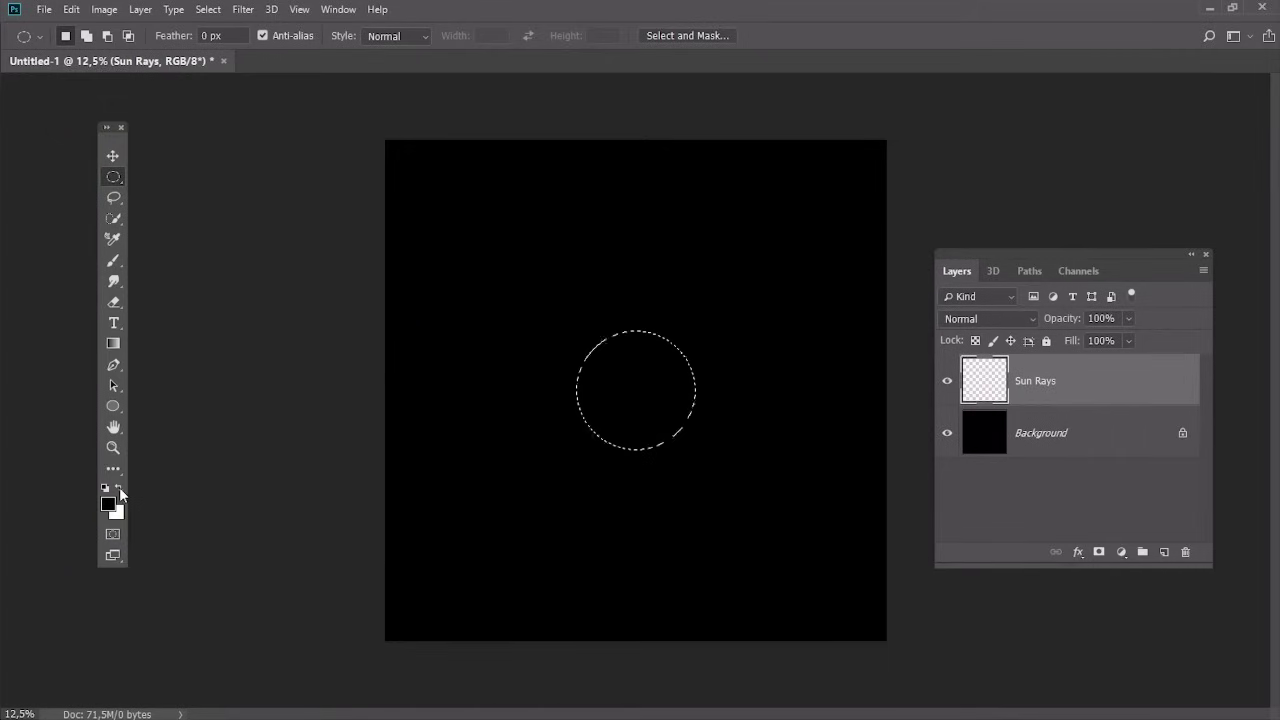
- With white as the foreground colour, render Clouds inside the feathered selection on the Sun Rays layer, and deselect
click(119, 490)
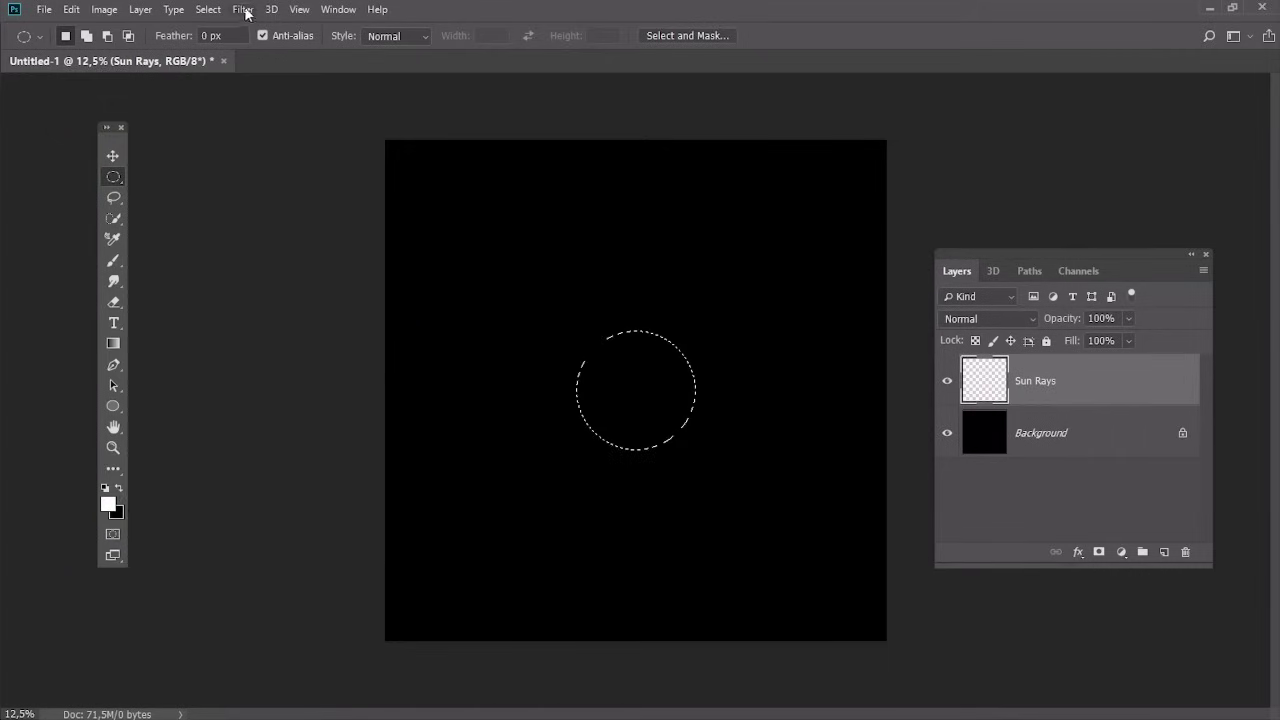
click(243, 10)
mouse_move(416, 300)
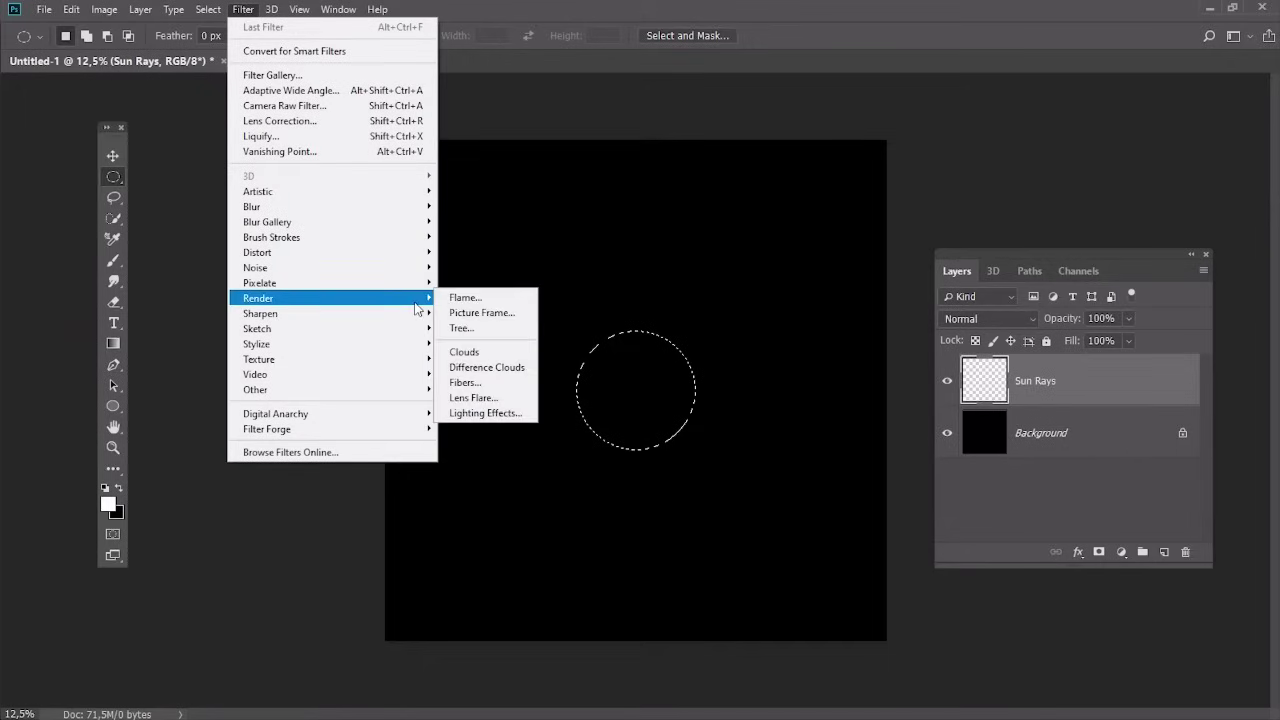
click(481, 354)
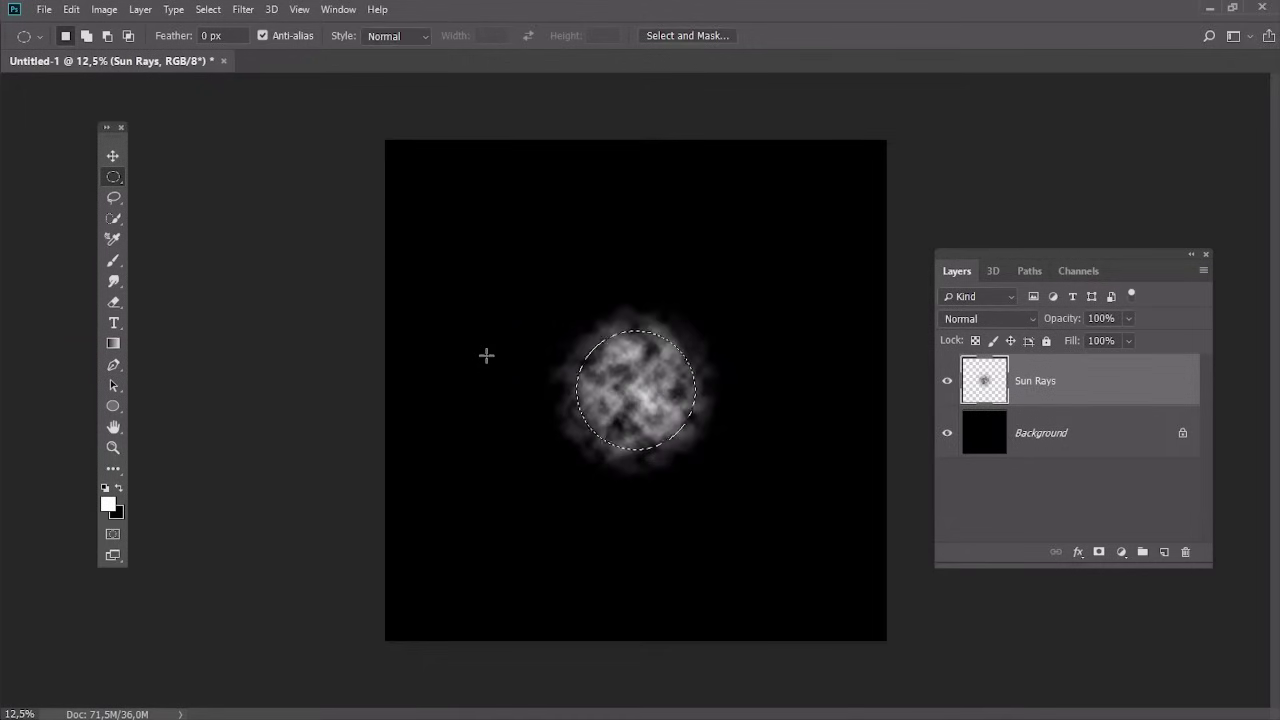
key(ctrl+d)
- Duplicate the Sun Rays layer as "Sun Rays 1" and hide the original Sun Rays layer
key(ctrl+j)
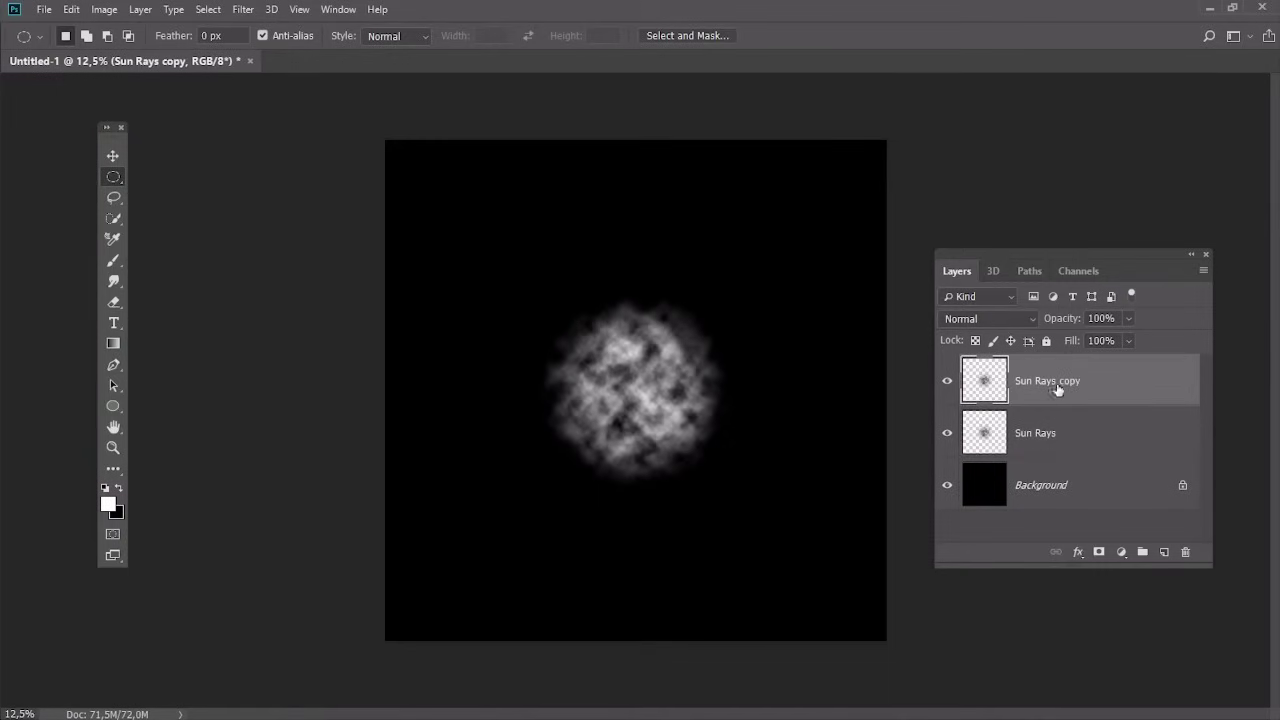
double_click(1058, 389)
double_click(1068, 388)
text(1)
key(Return)
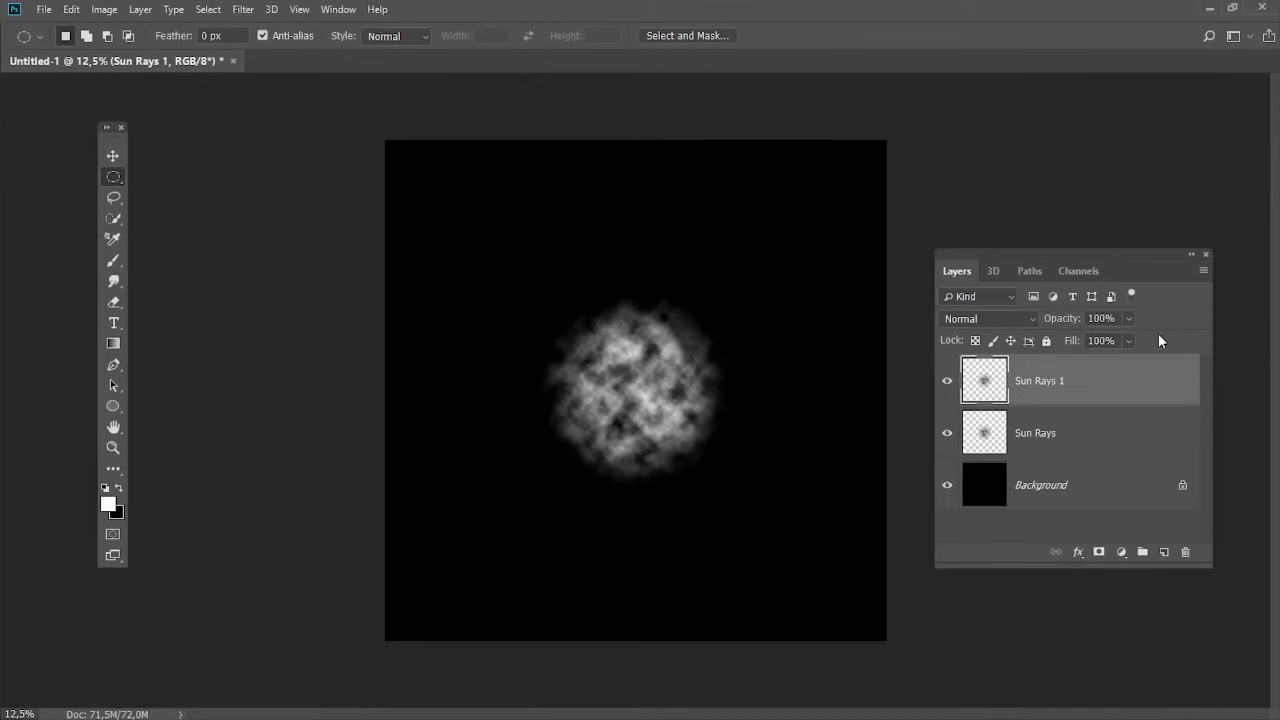
click(947, 433)
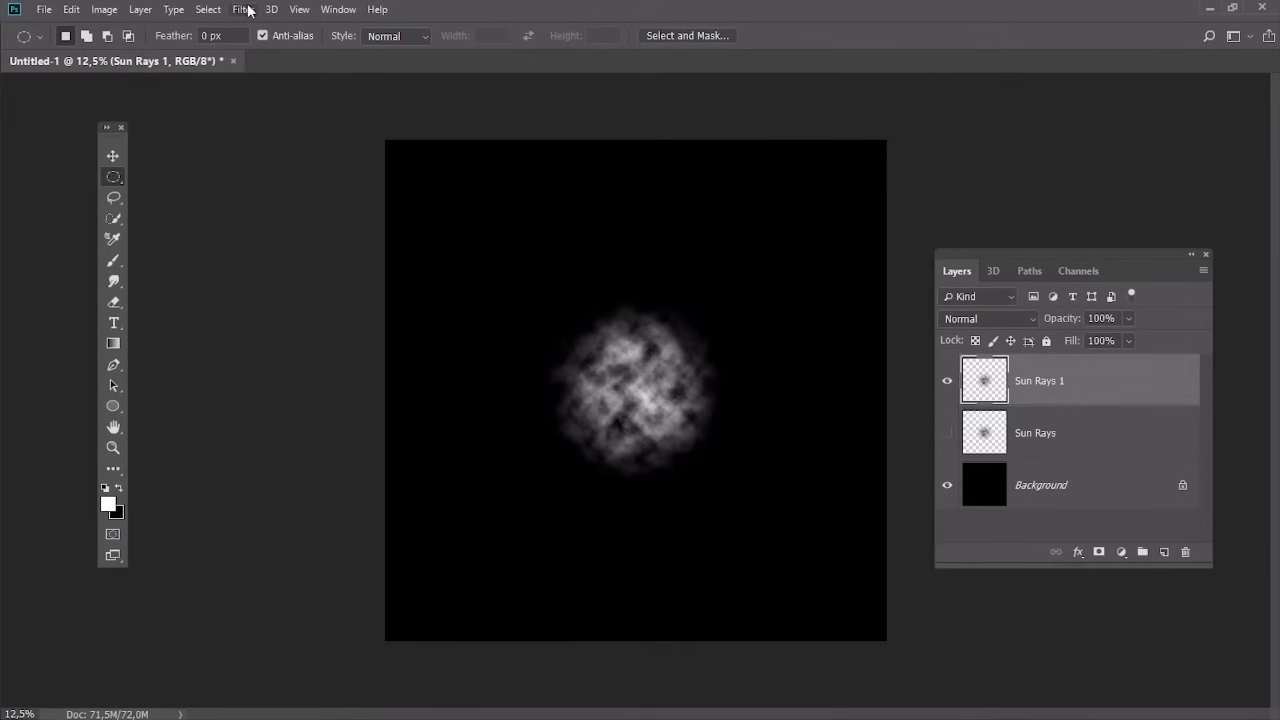
- Apply a Radial Blur to Sun Rays 1 with amount 99, Zoom method, Good quality and the blur center at the upper-left corner
click(244, 9)
mouse_move(350, 210)
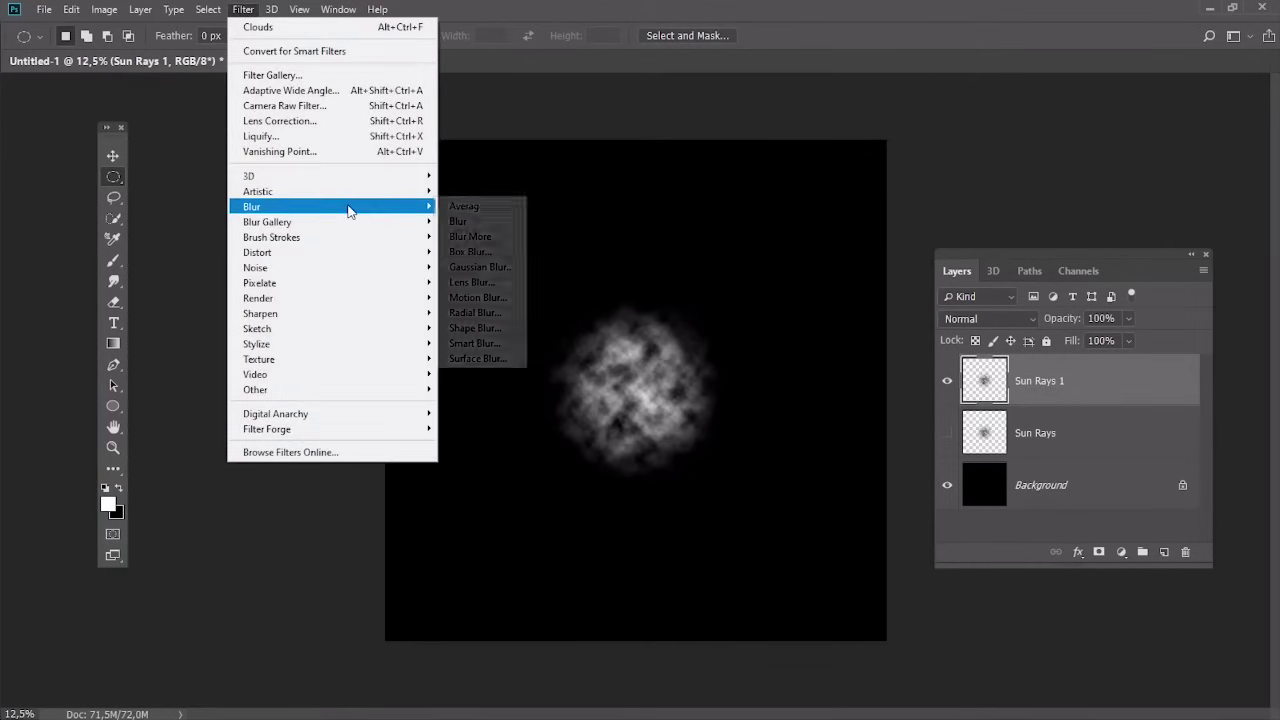
click(490, 314)
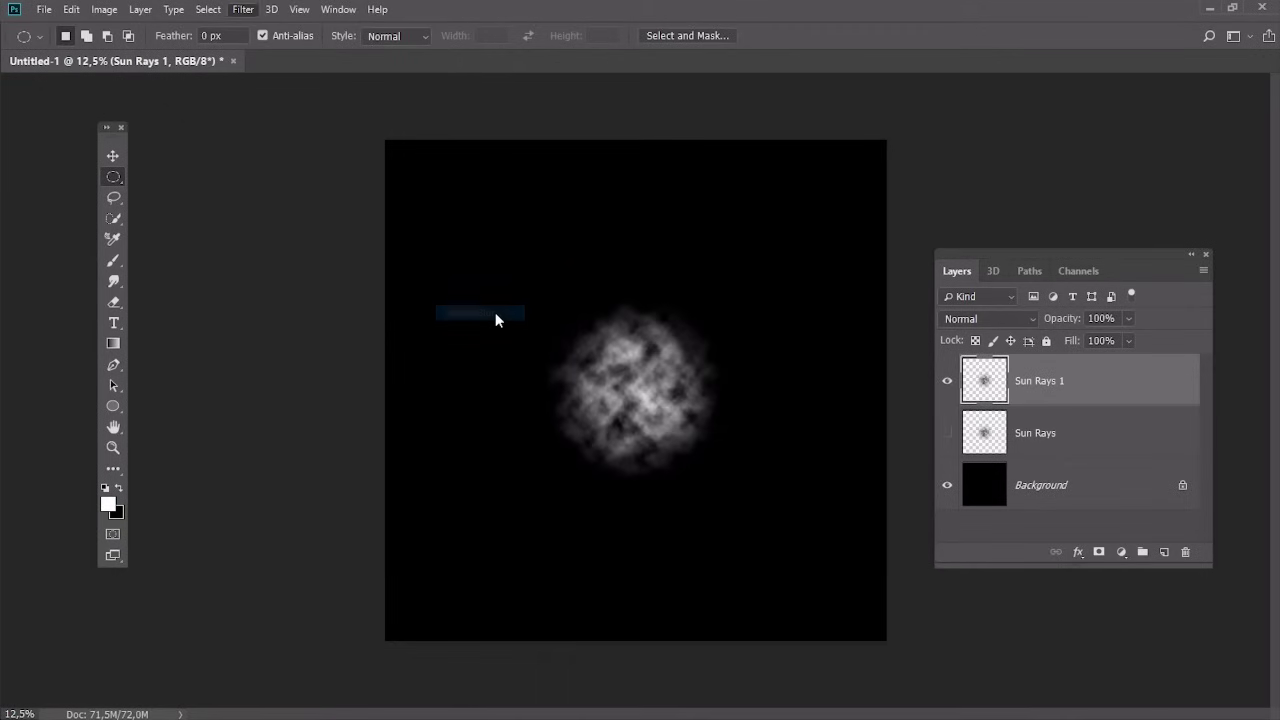
drag(376, 268, 310, 198)
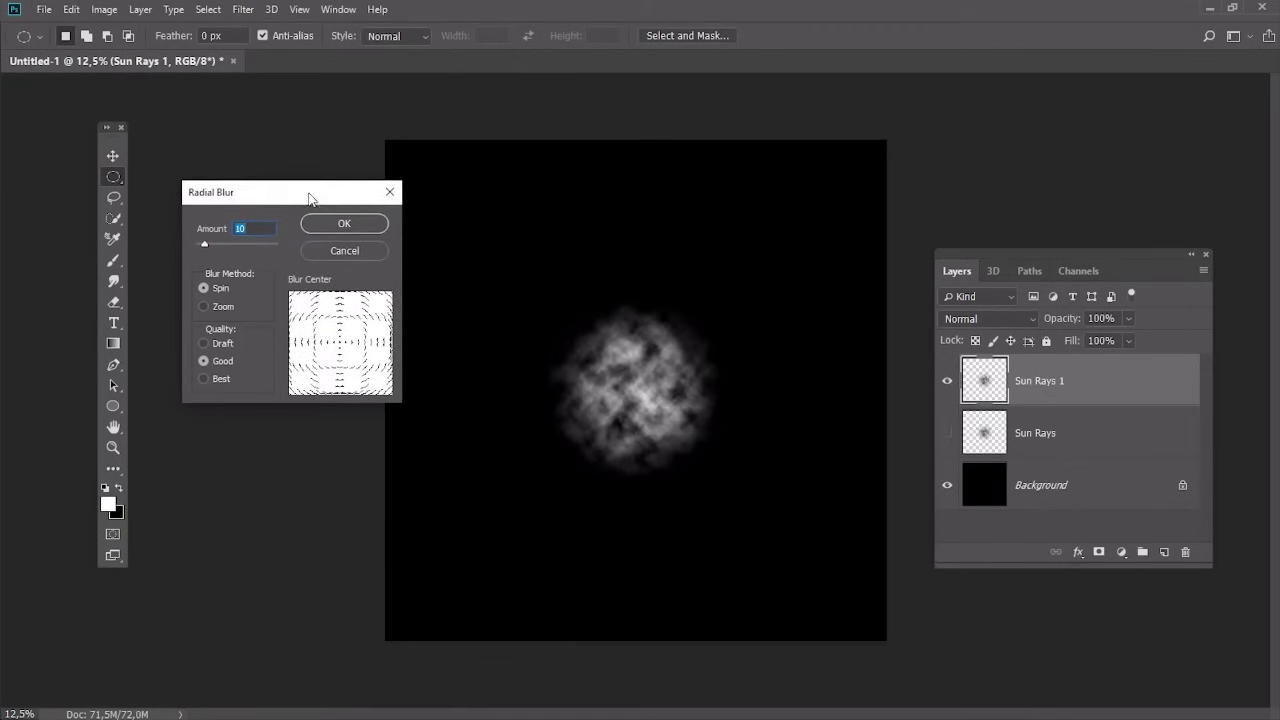
text(99)
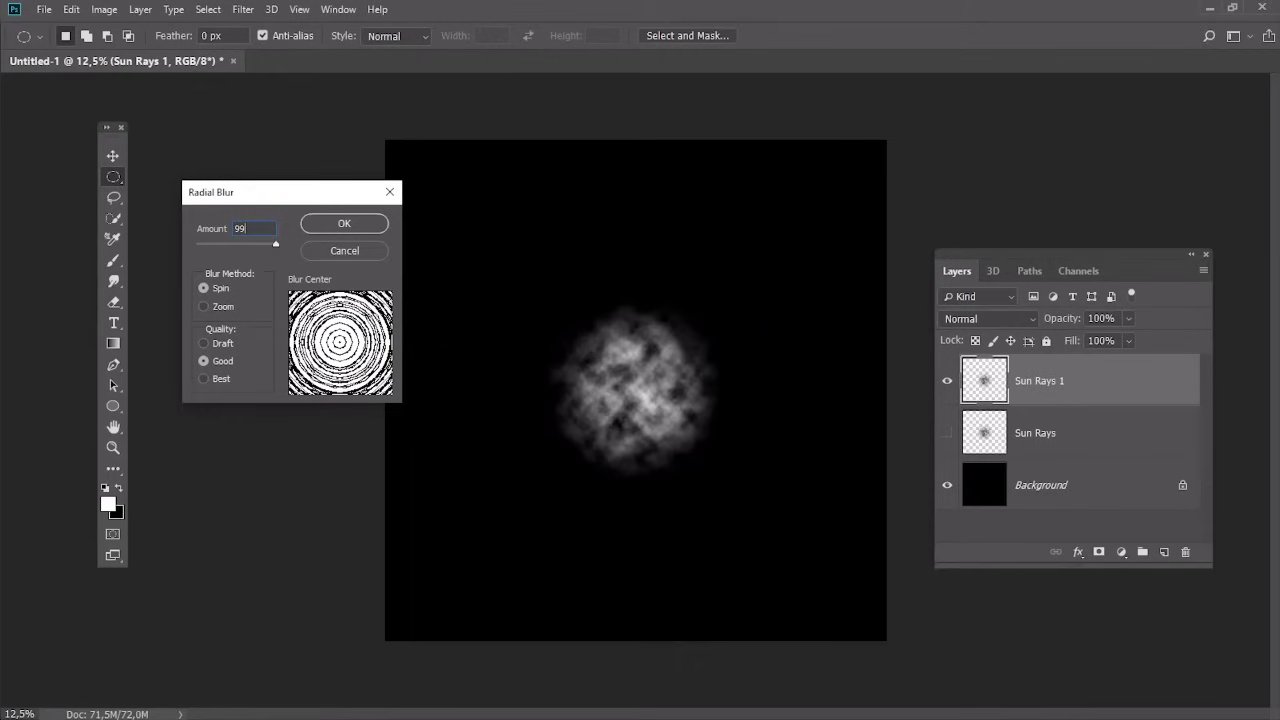
click(205, 308)
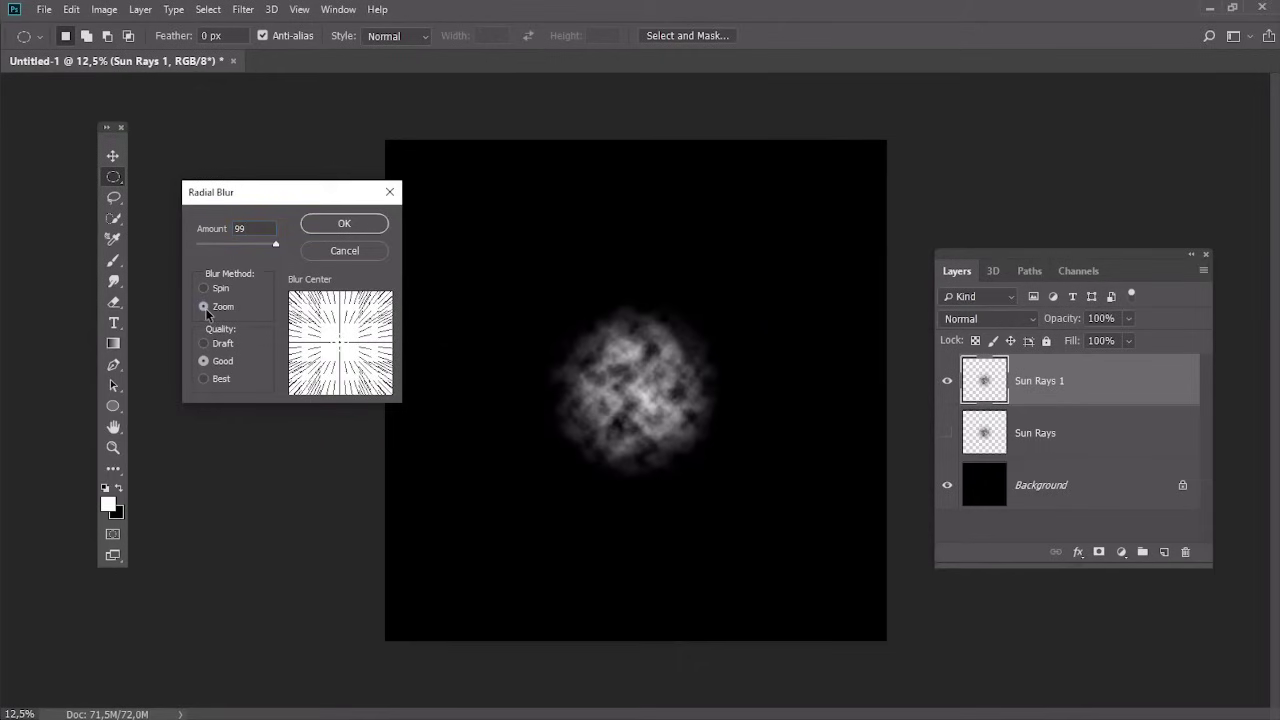
drag(356, 350, 293, 298)
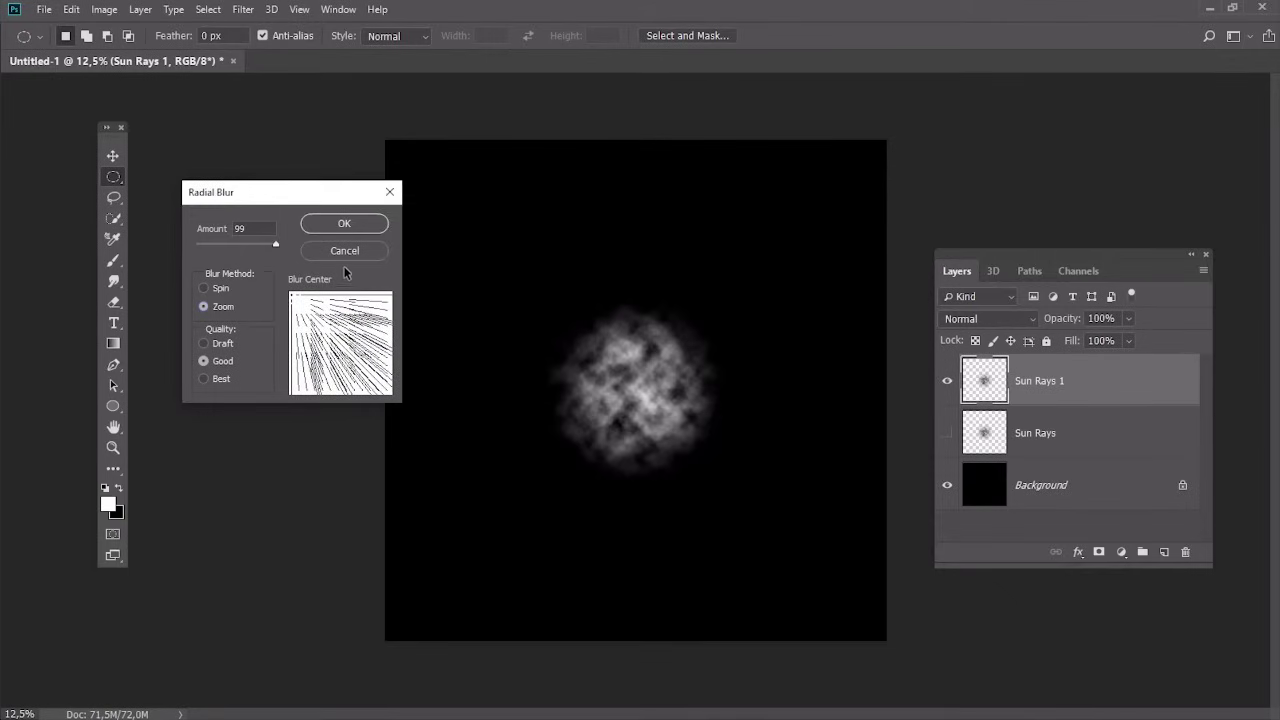
click(358, 226)
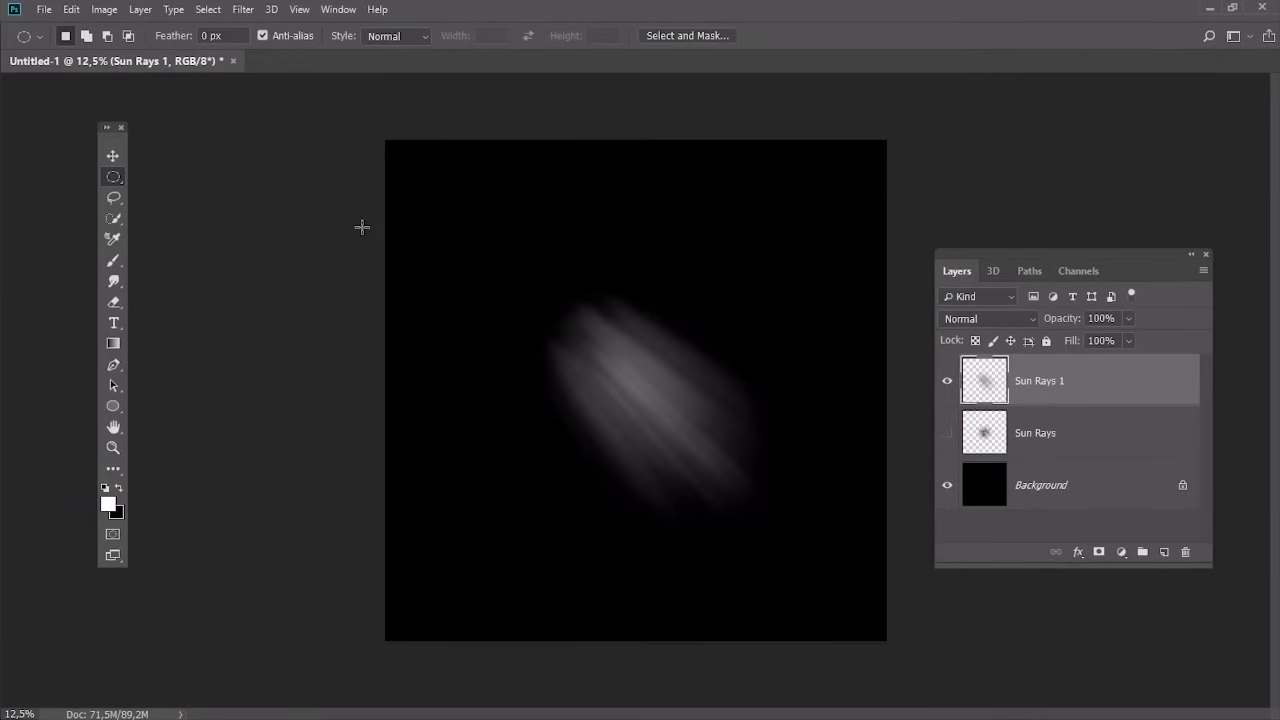
- Adjust the Levels of Sun Rays 1 with RGB input levels 25, 0,65 and 205
click(104, 9)
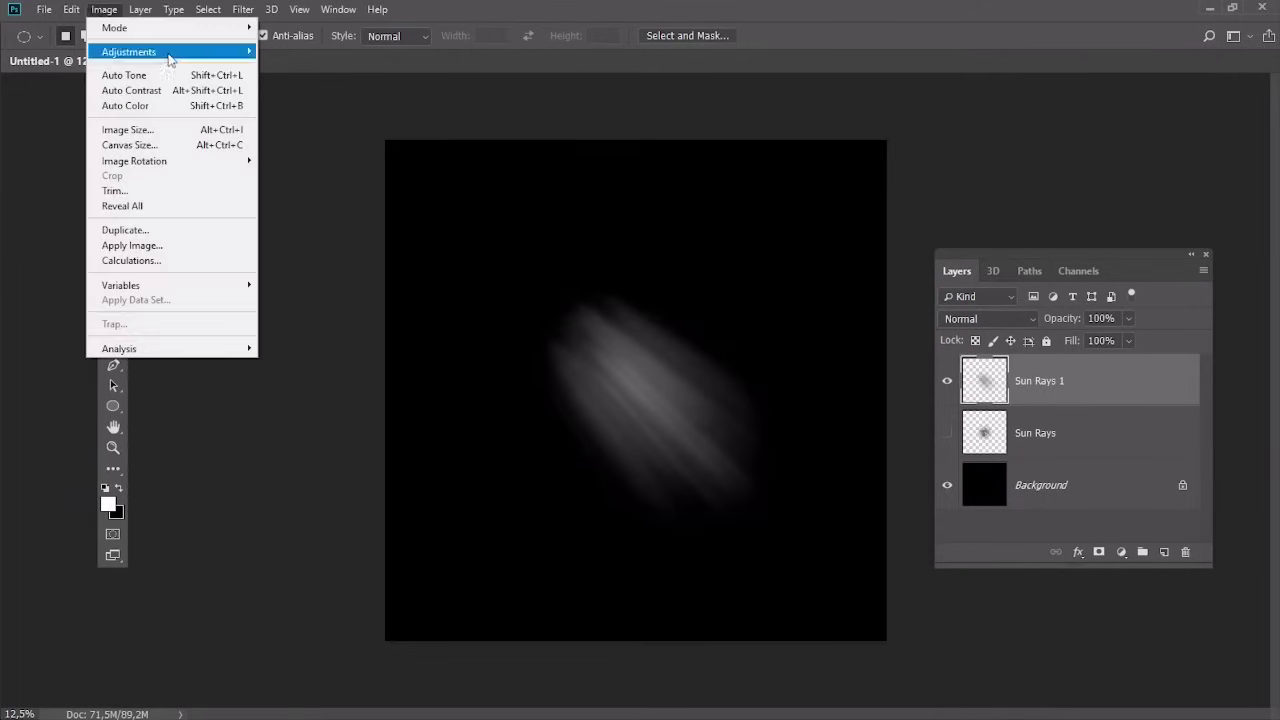
mouse_move(170, 60)
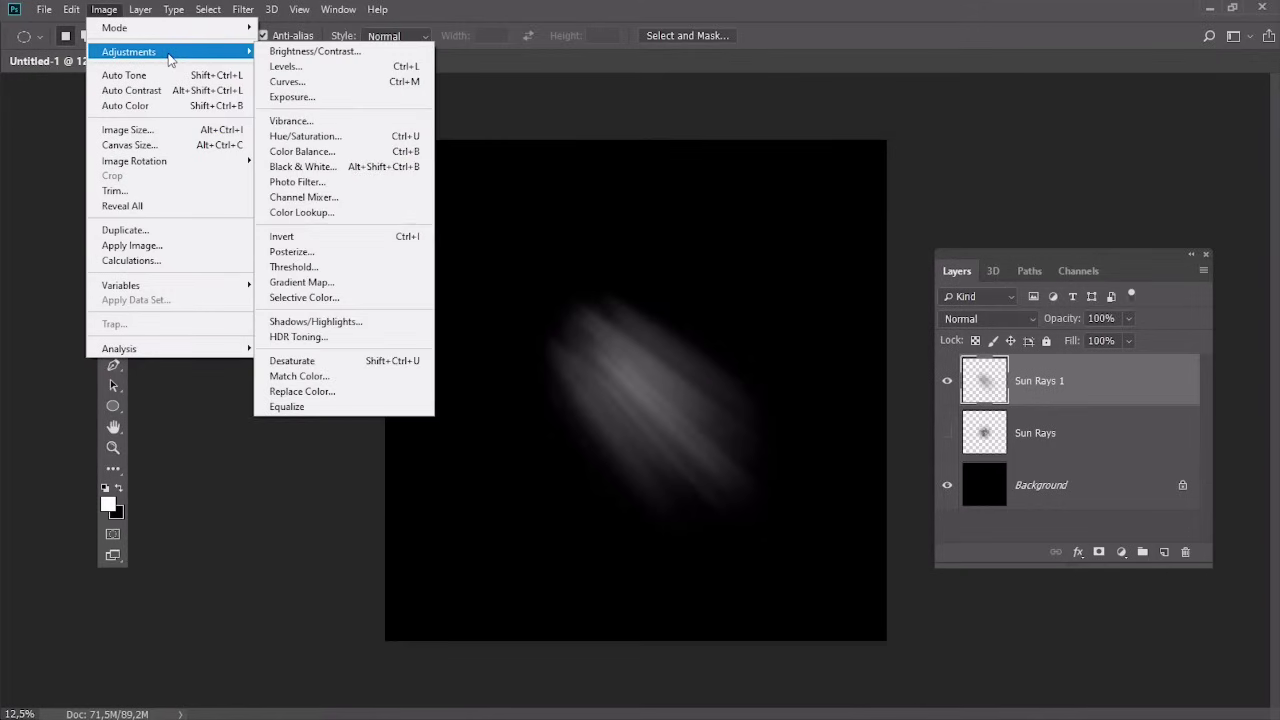
click(309, 73)
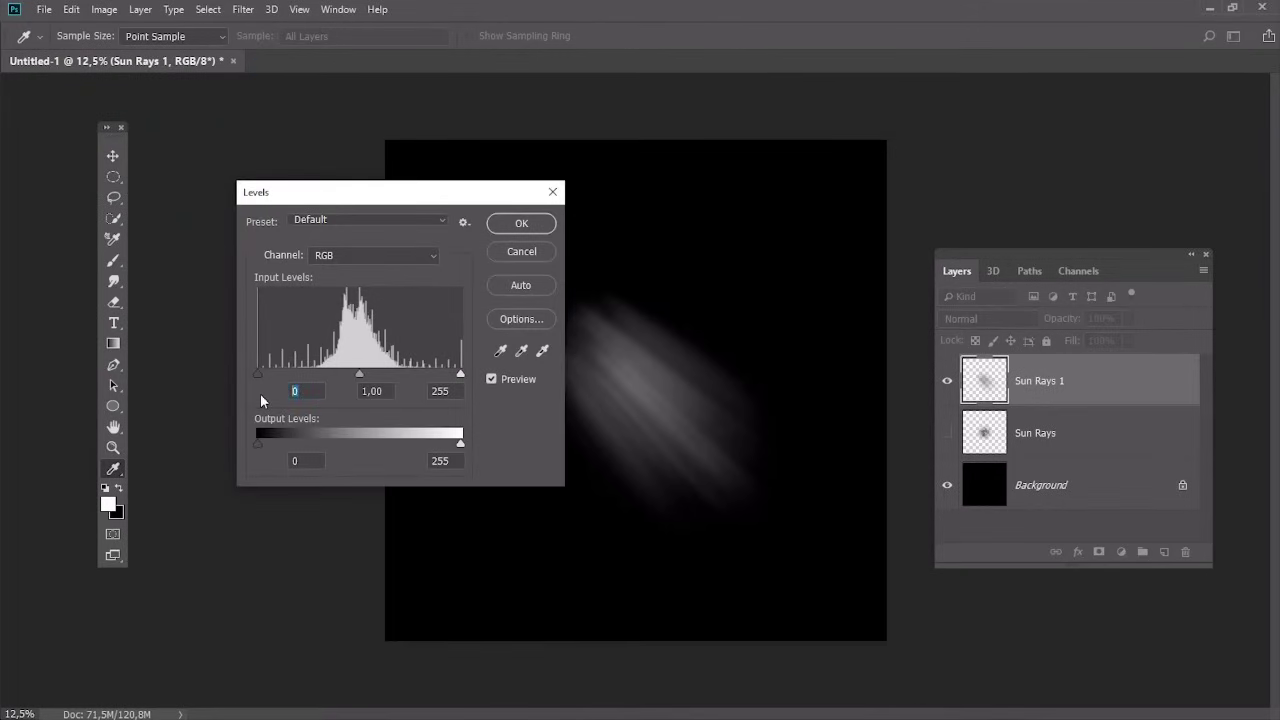
text(25)
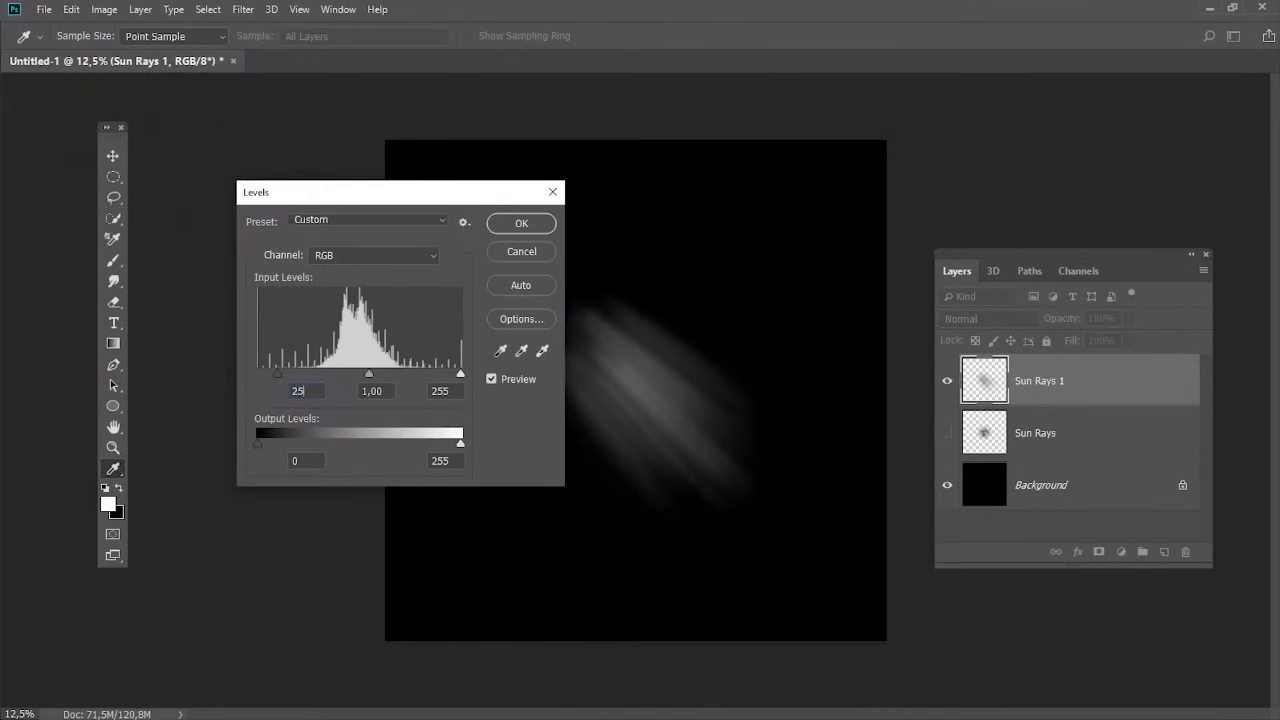
double_click(368, 394)
text(0,65)
drag(459, 393, 418, 398)
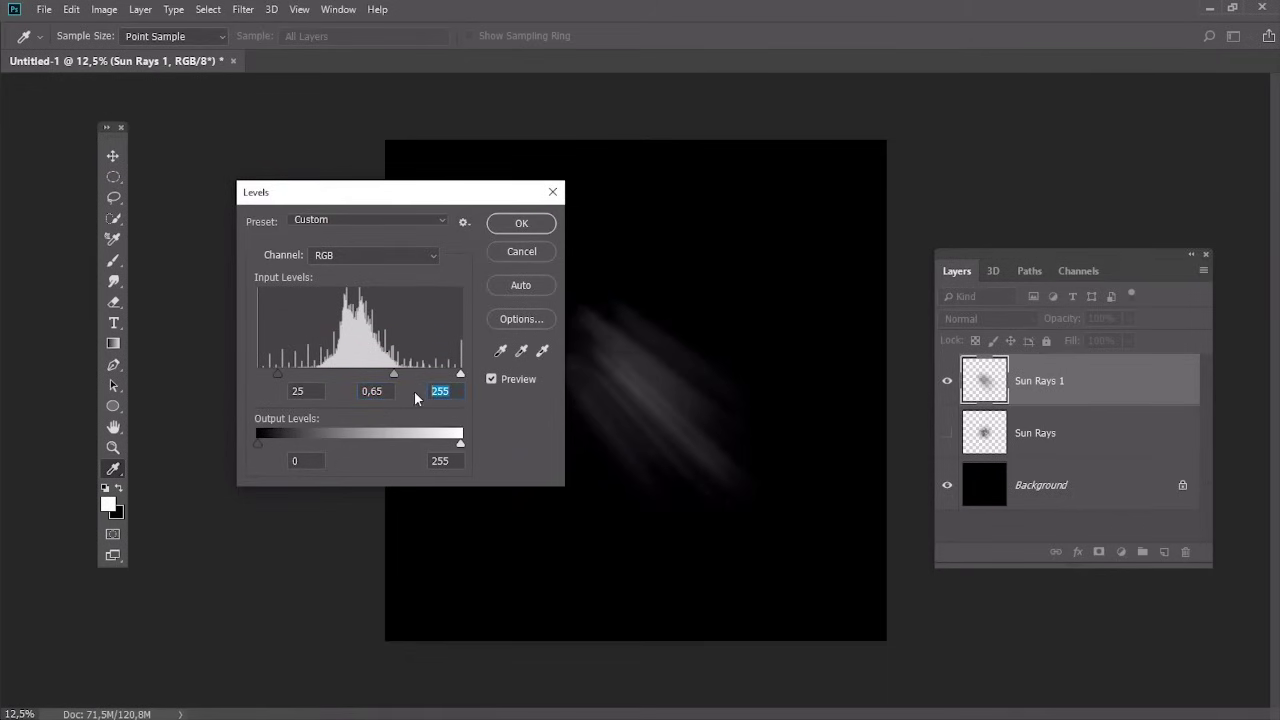
text(205)
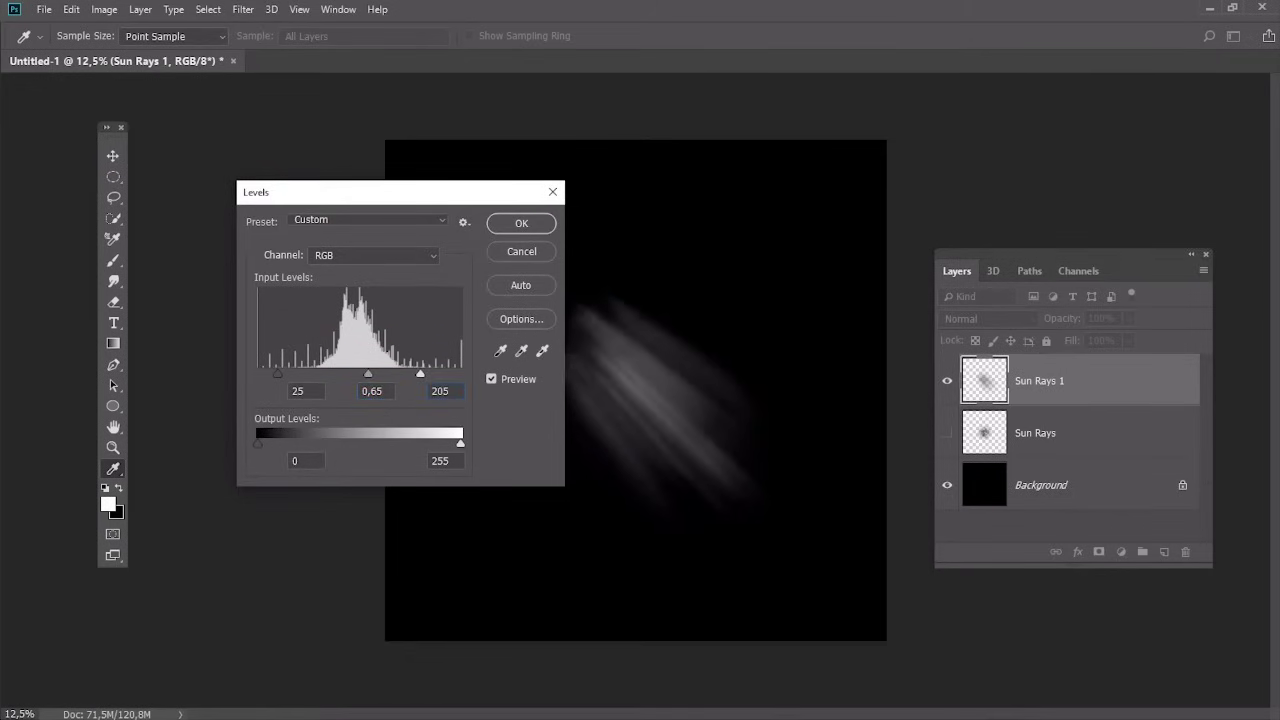
click(522, 226)
key(m)
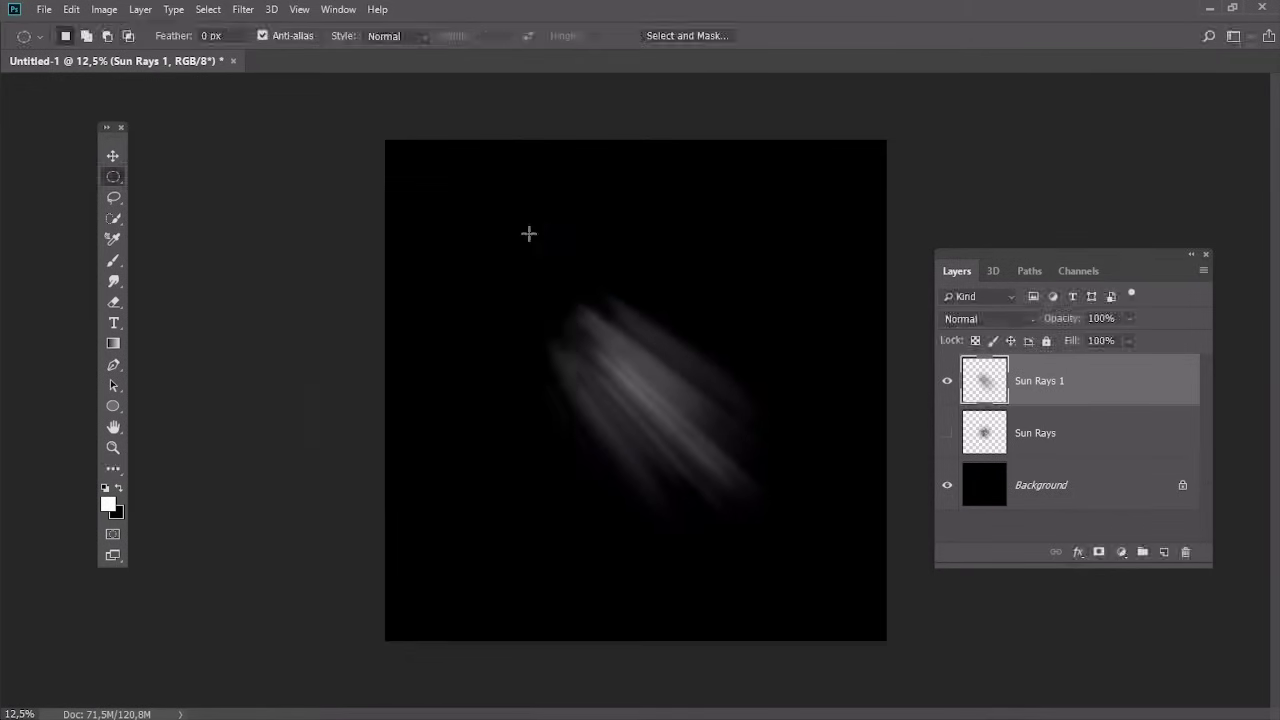
- Sharpen Sun Rays 1 with an Unsharp Mask of amount 1%, radius 180 pixels and threshold 0
click(243, 9)
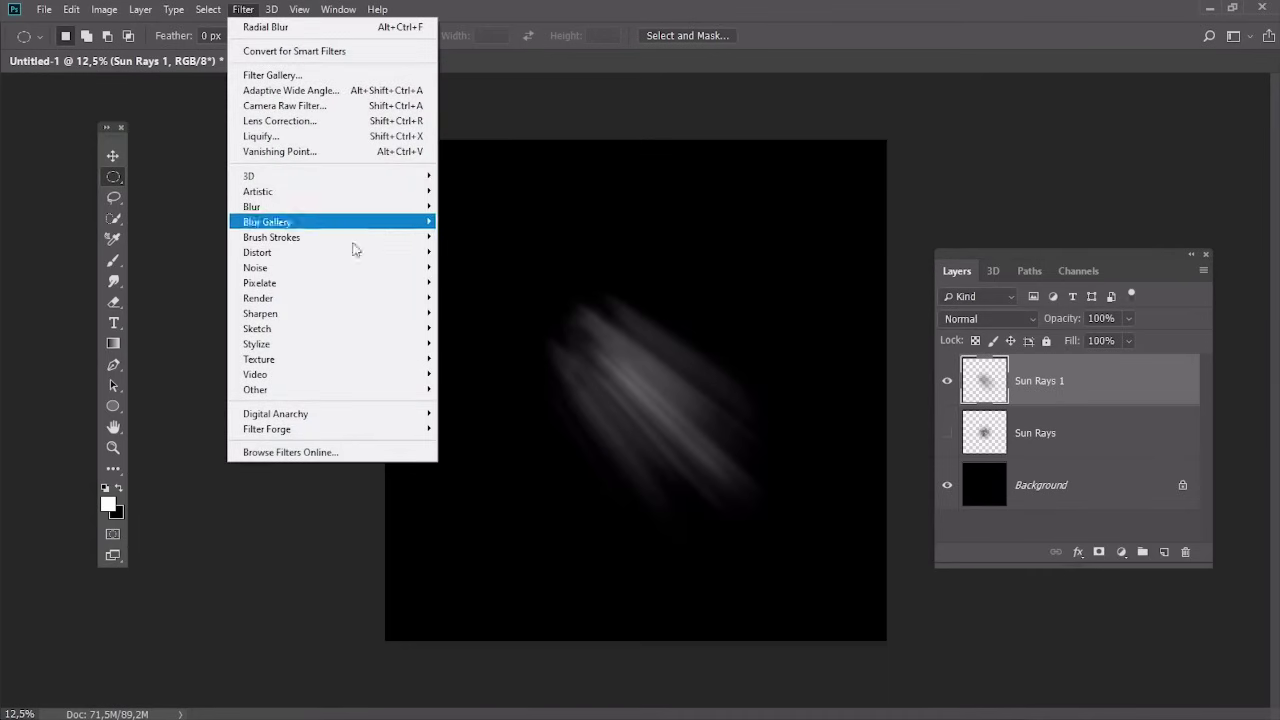
mouse_move(390, 314)
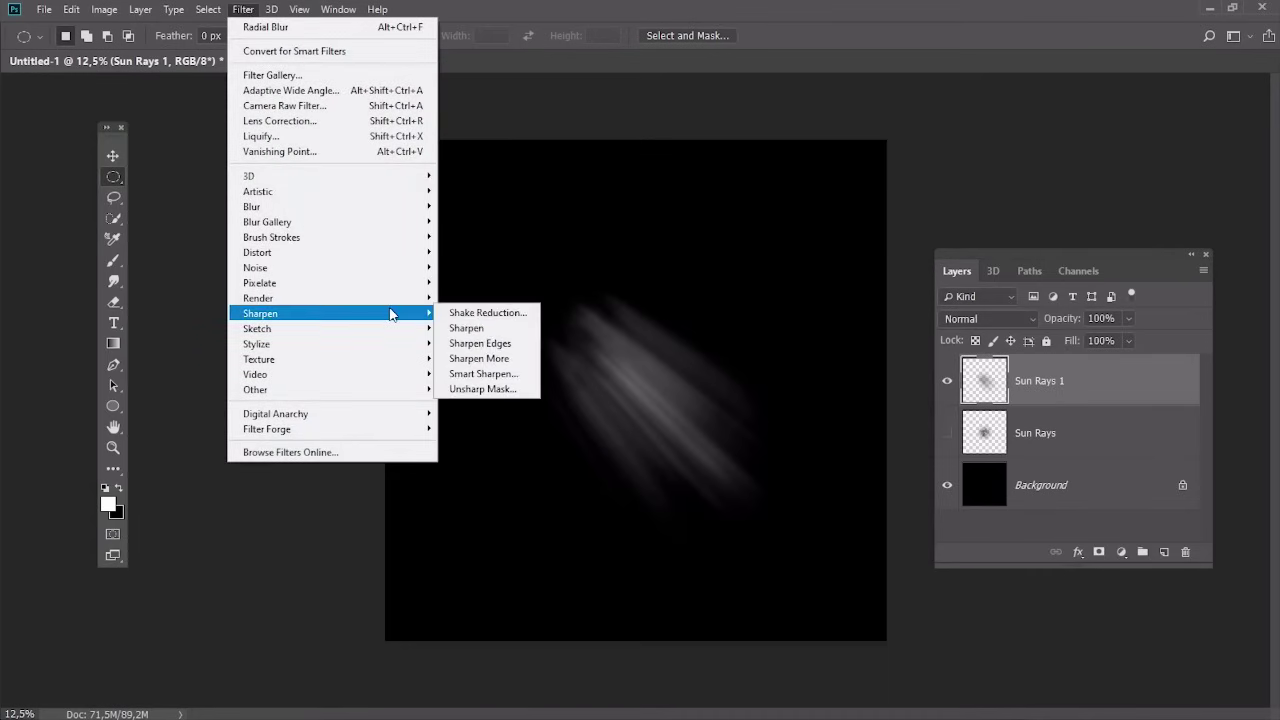
click(493, 390)
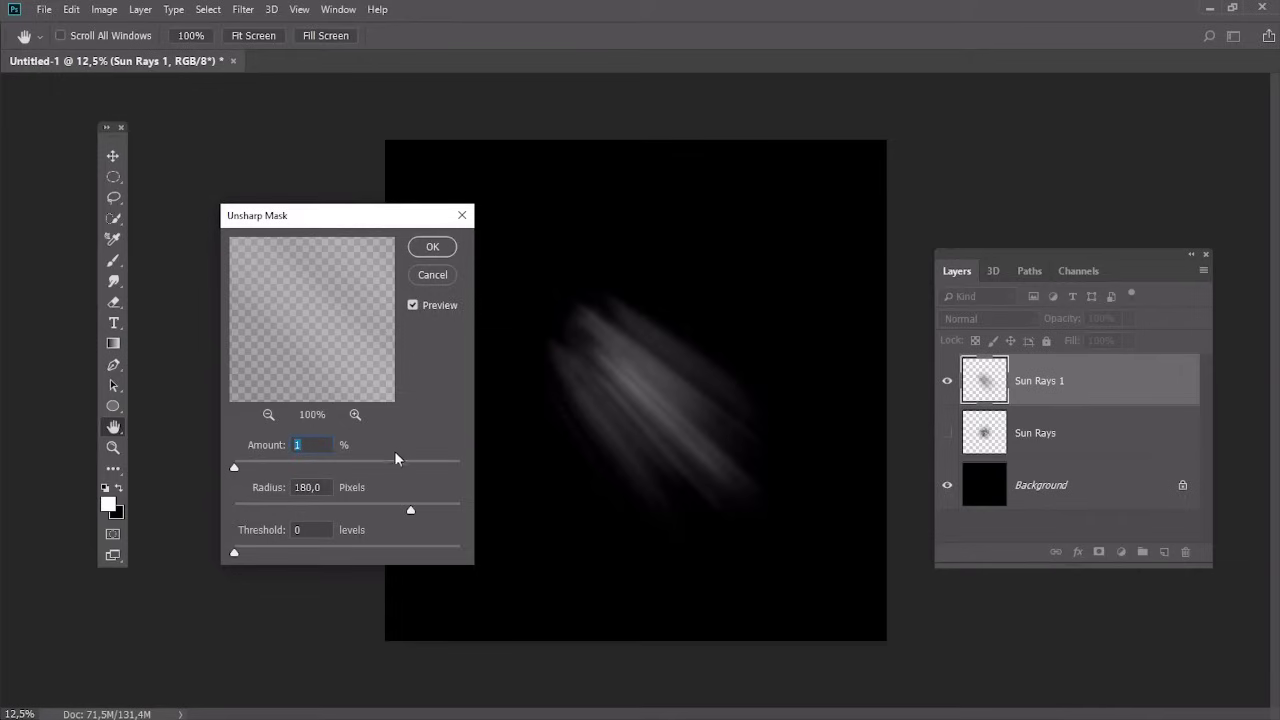
click(288, 487)
click(446, 249)
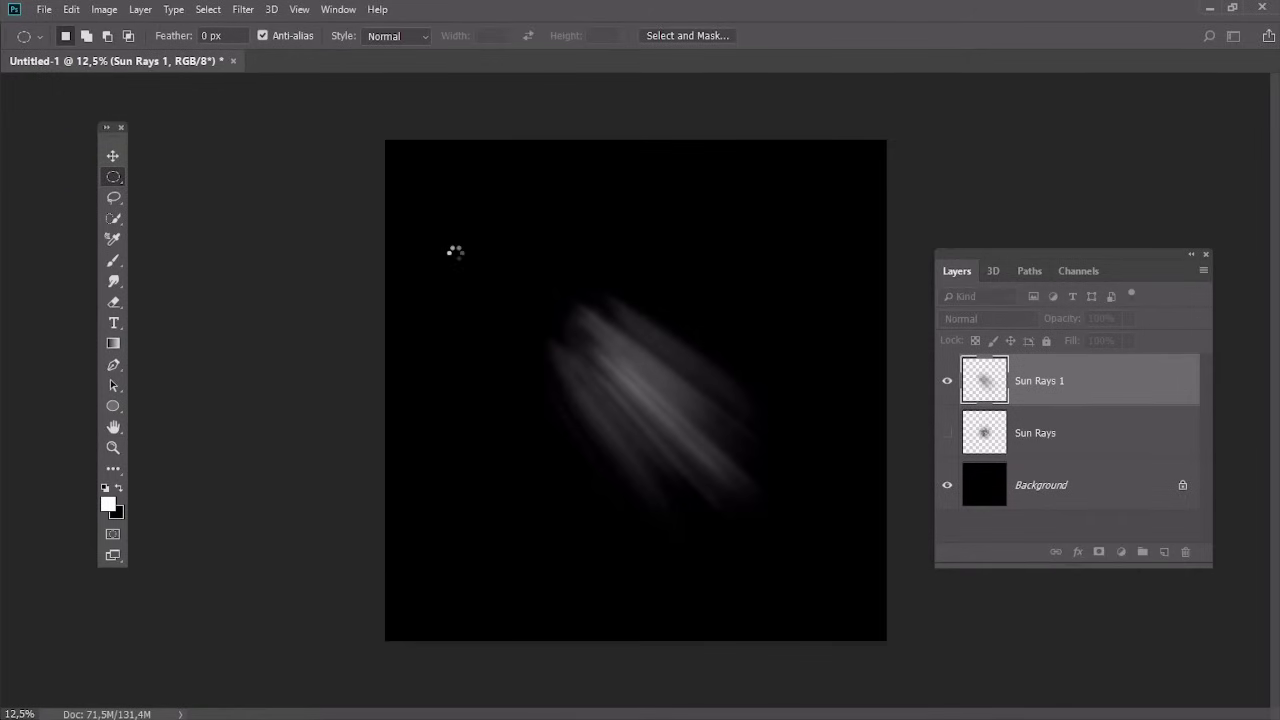
- Duplicate the Sun Rays layer above Sun Rays 1 and show the copy in place of Sun Rays 1
click(1102, 433)
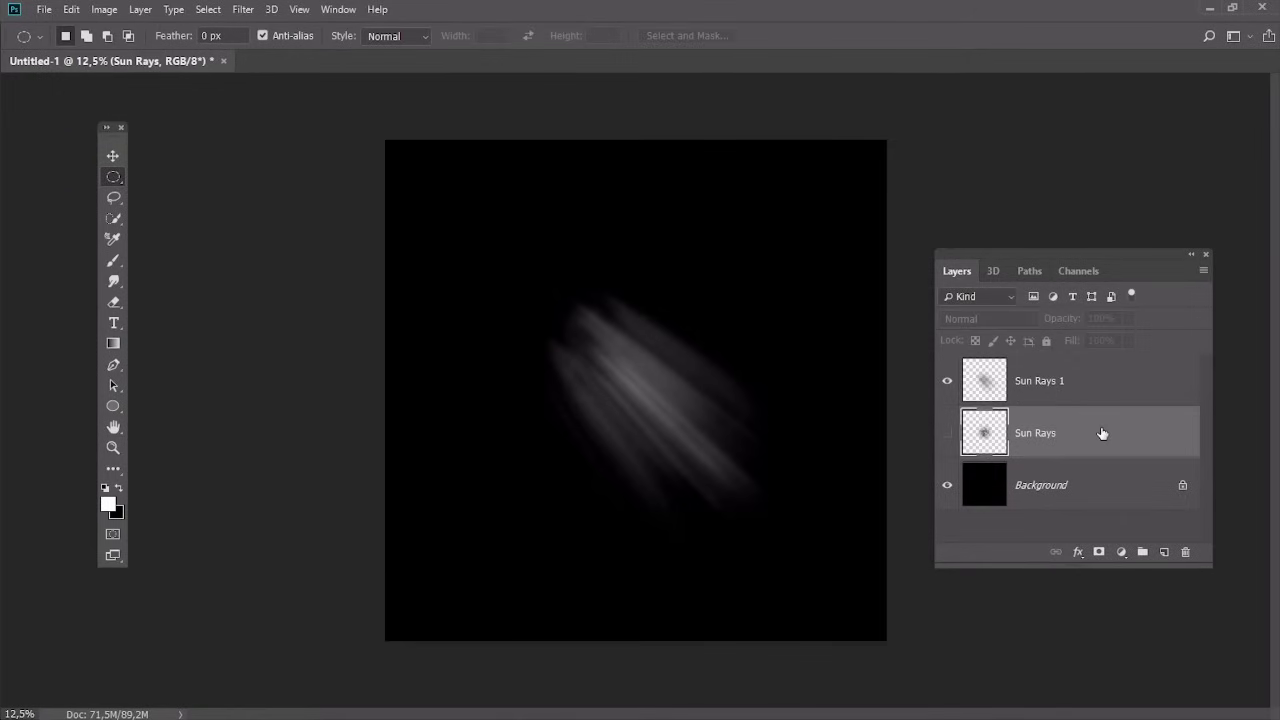
key(ctrl+j)
drag(1103, 437, 1095, 368)
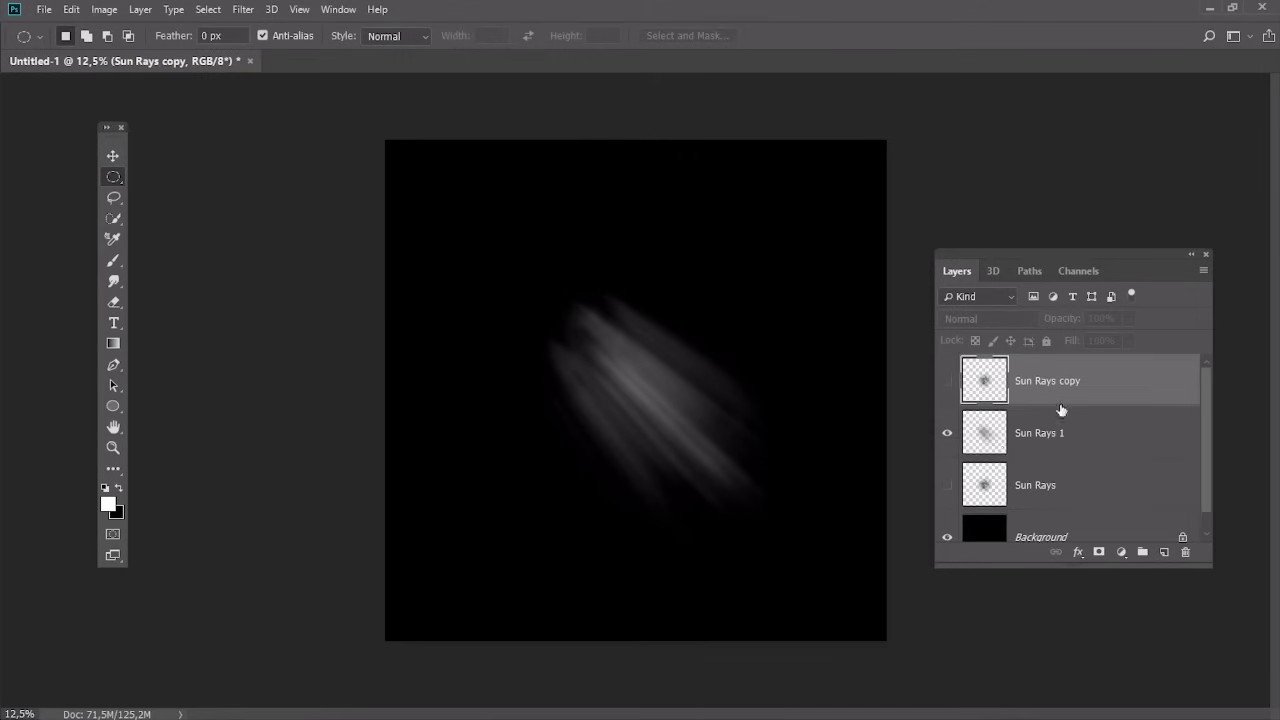
click(947, 433)
click(948, 382)
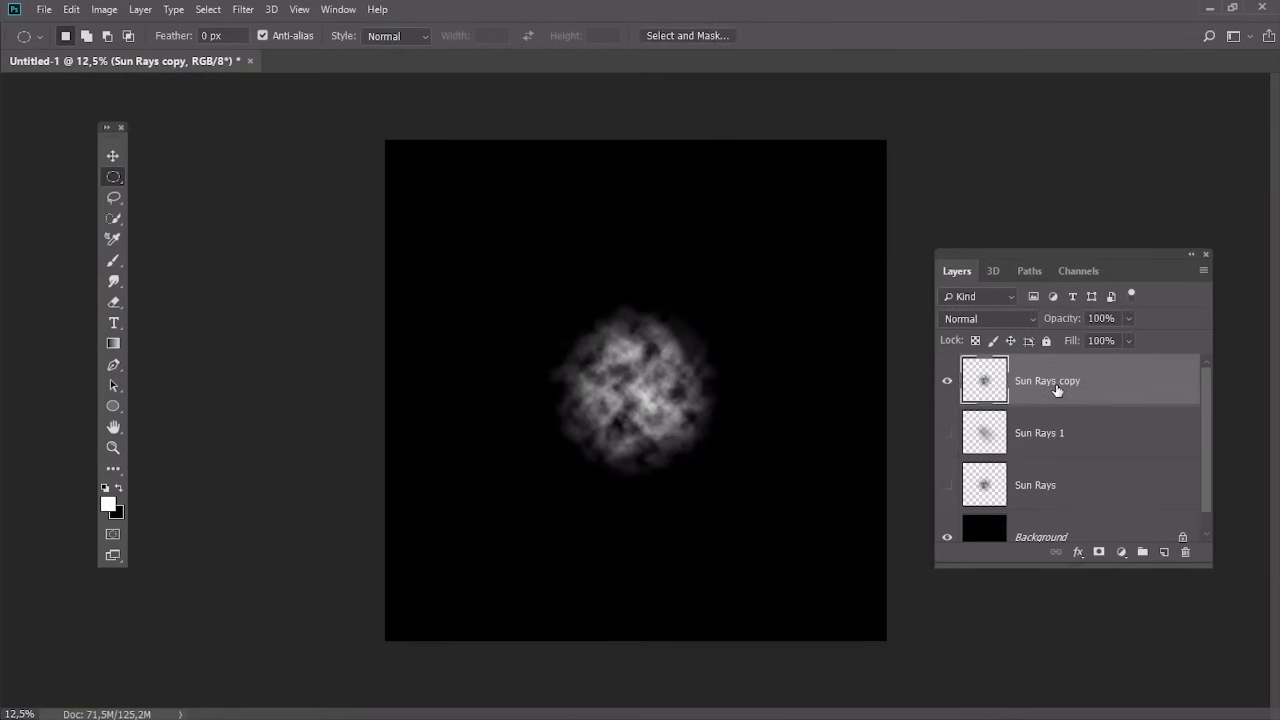
- Rename the Sun Rays copy layer as "Sun Rays 2"
double_click(1057, 389)
text(Sun Rays 2)
key(Return)
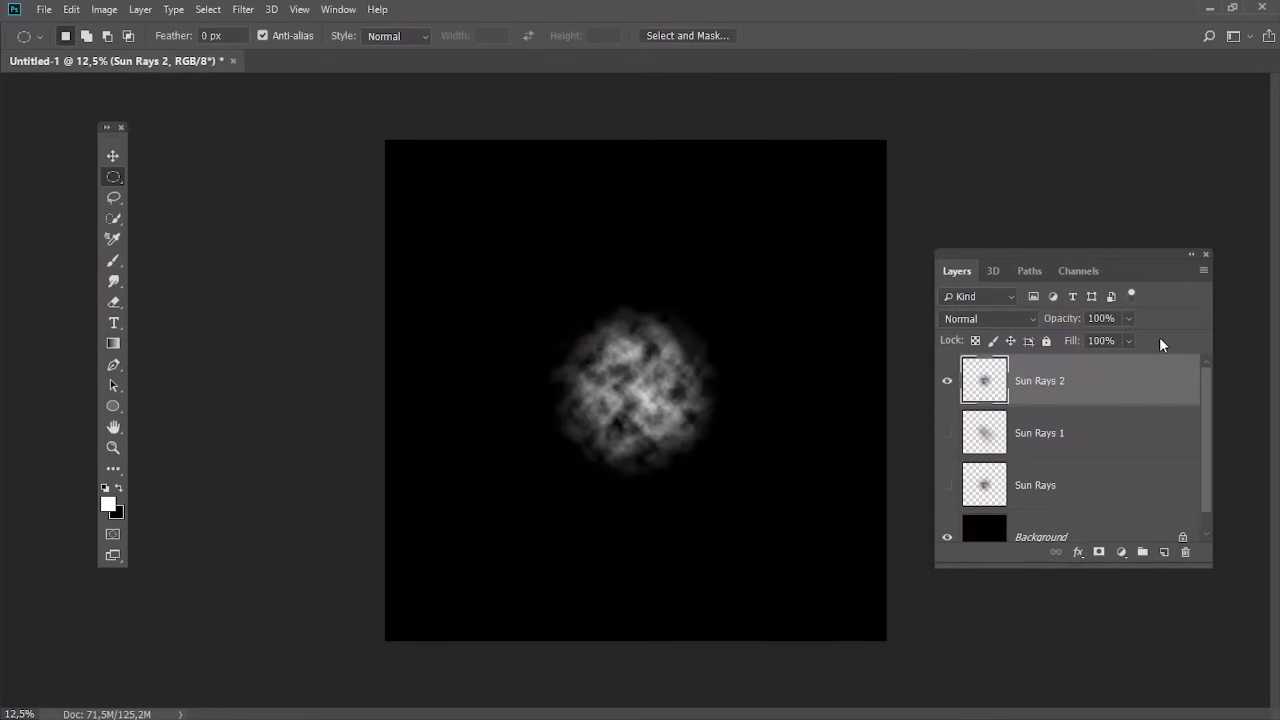
- Apply a Radial Blur to Sun Rays 2 with amount 99, Zoom method, Good quality and the blur center at the upper edge's middle
click(240, 9)
mouse_move(390, 207)
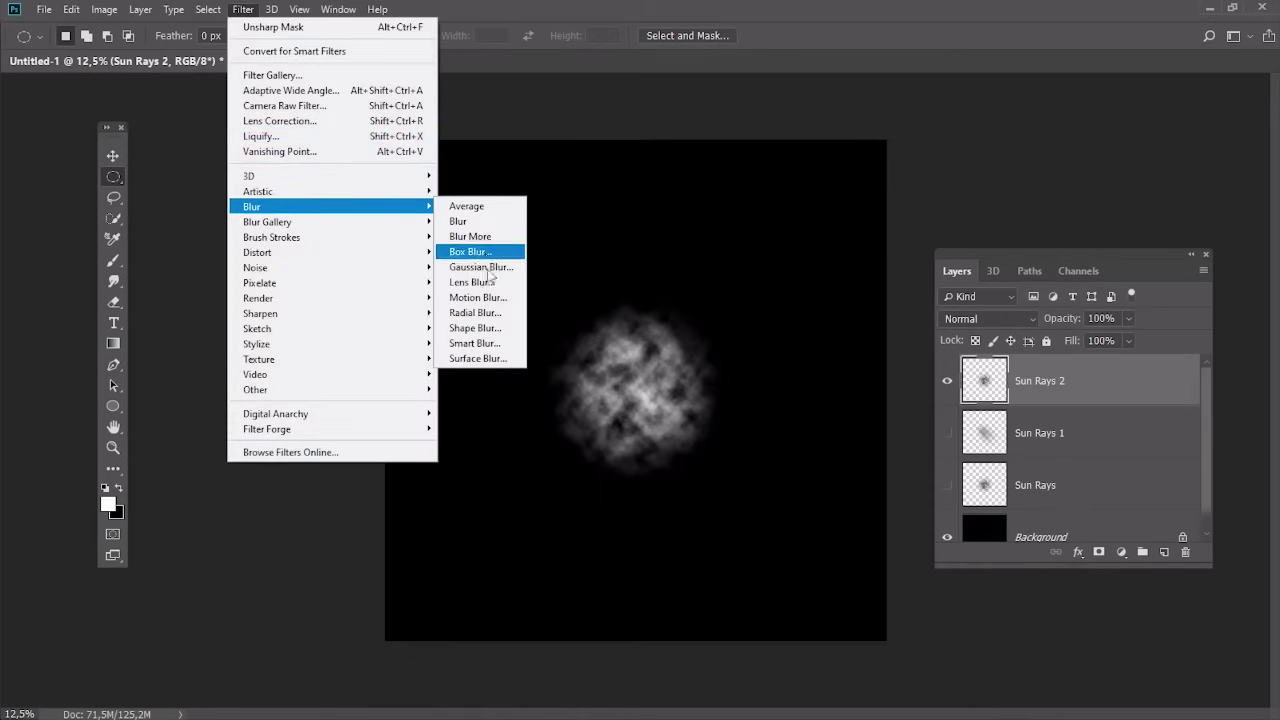
click(486, 312)
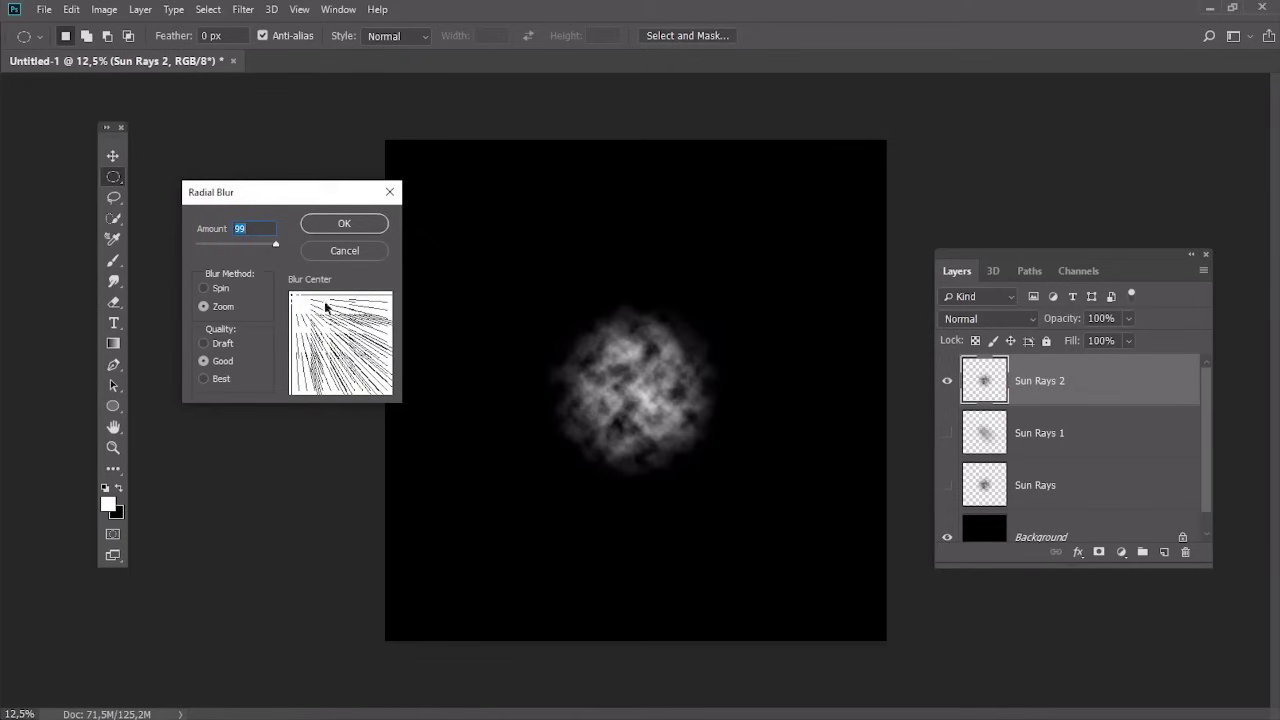
drag(302, 304, 342, 298)
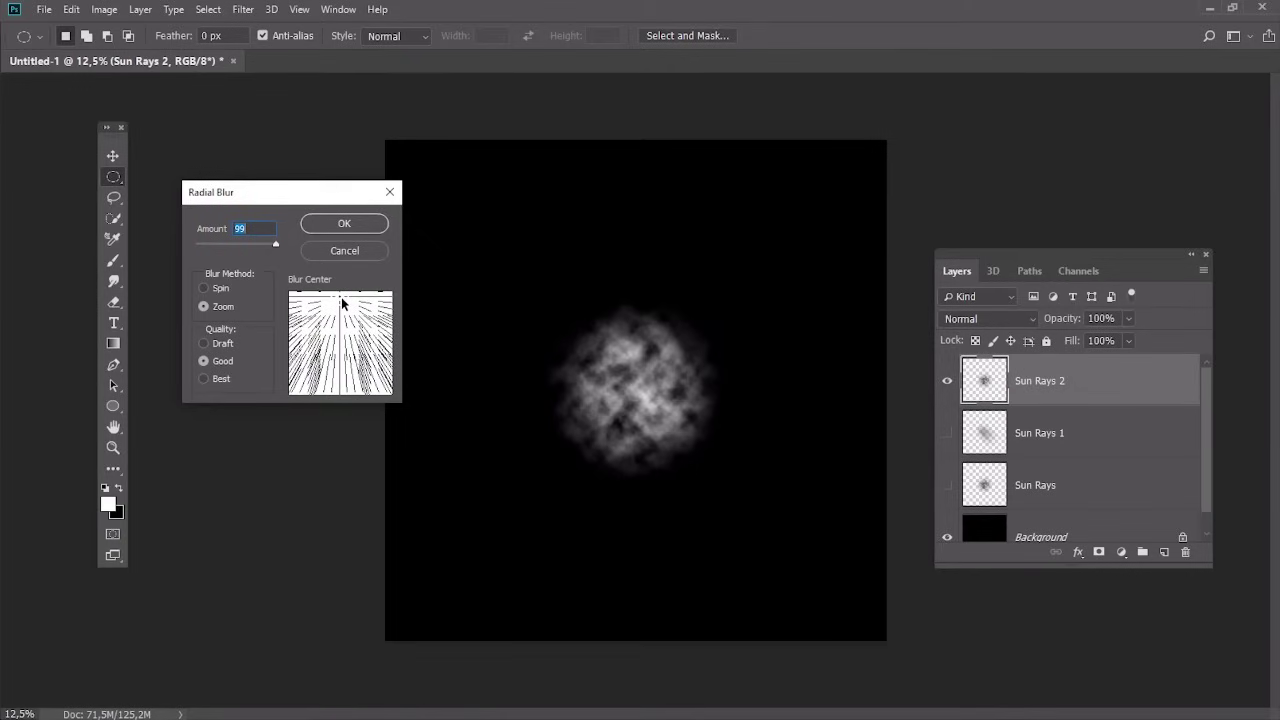
click(367, 224)
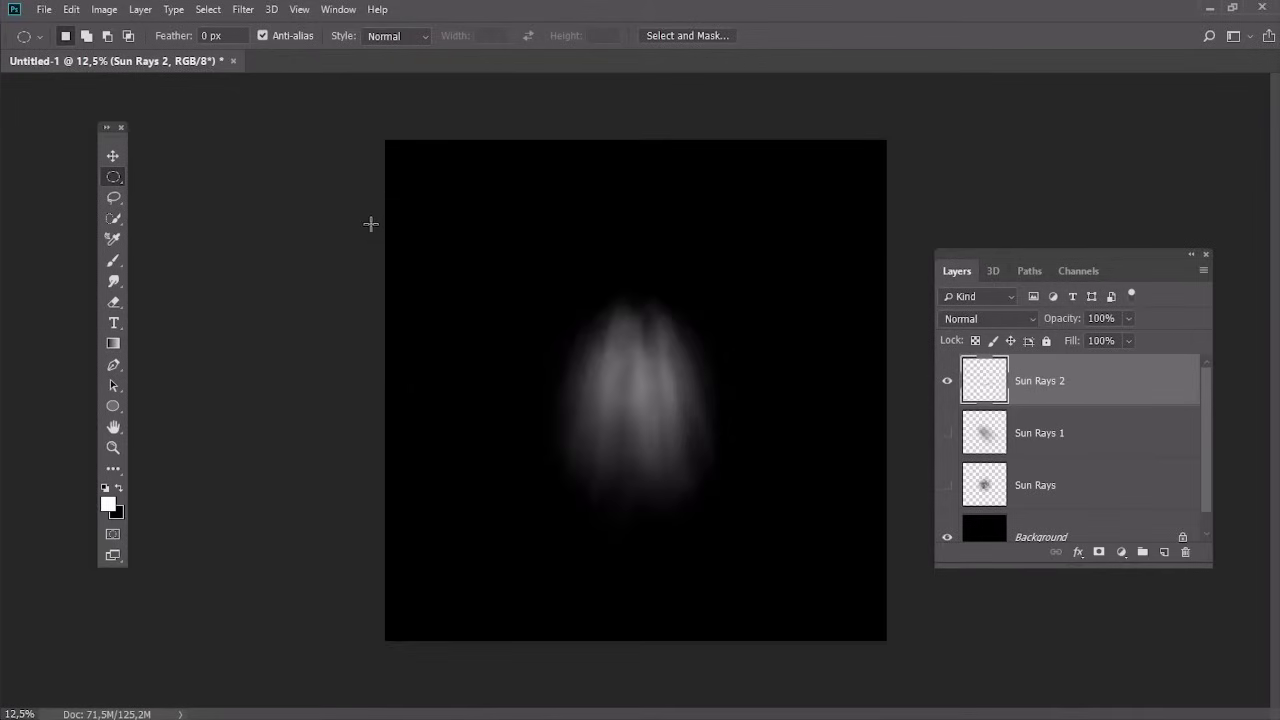
- Repeat the Radial Blur on Sun Rays 2 and scale the layer up to about 145% width and 149% height, shifted upward
key(ctrl+alt+f)
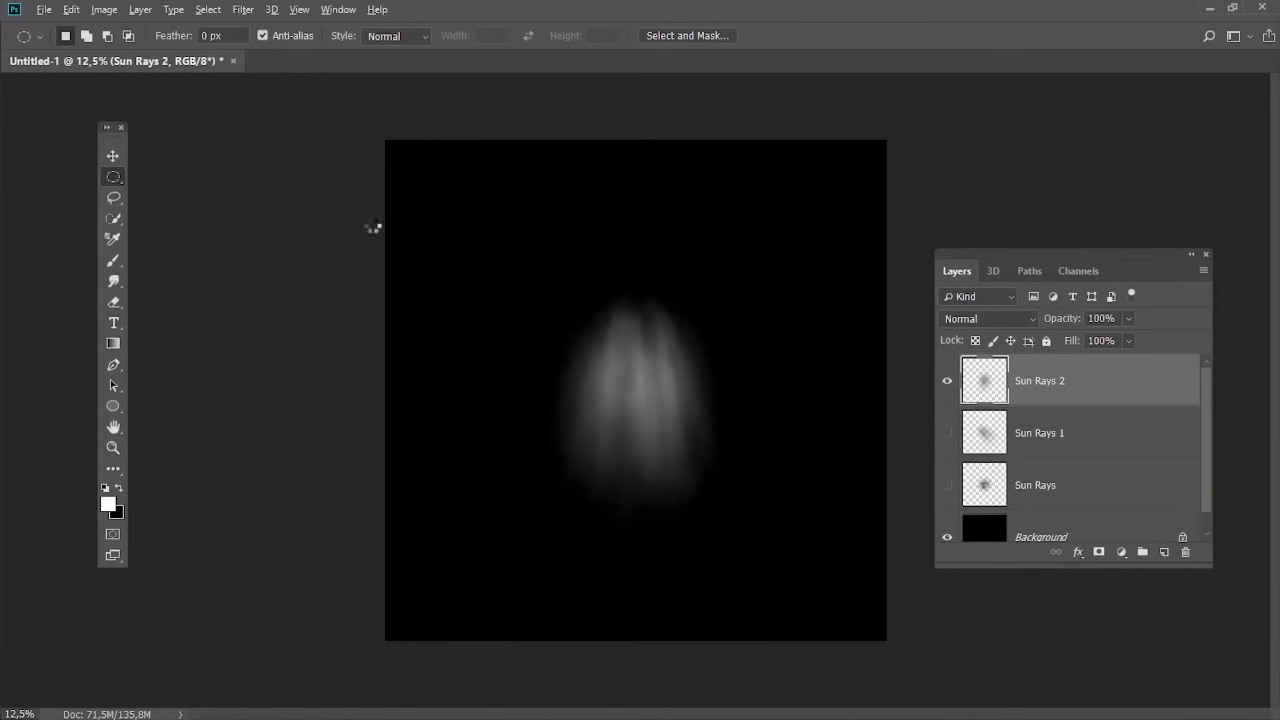
click(56, 9)
mouse_move(63, 9)
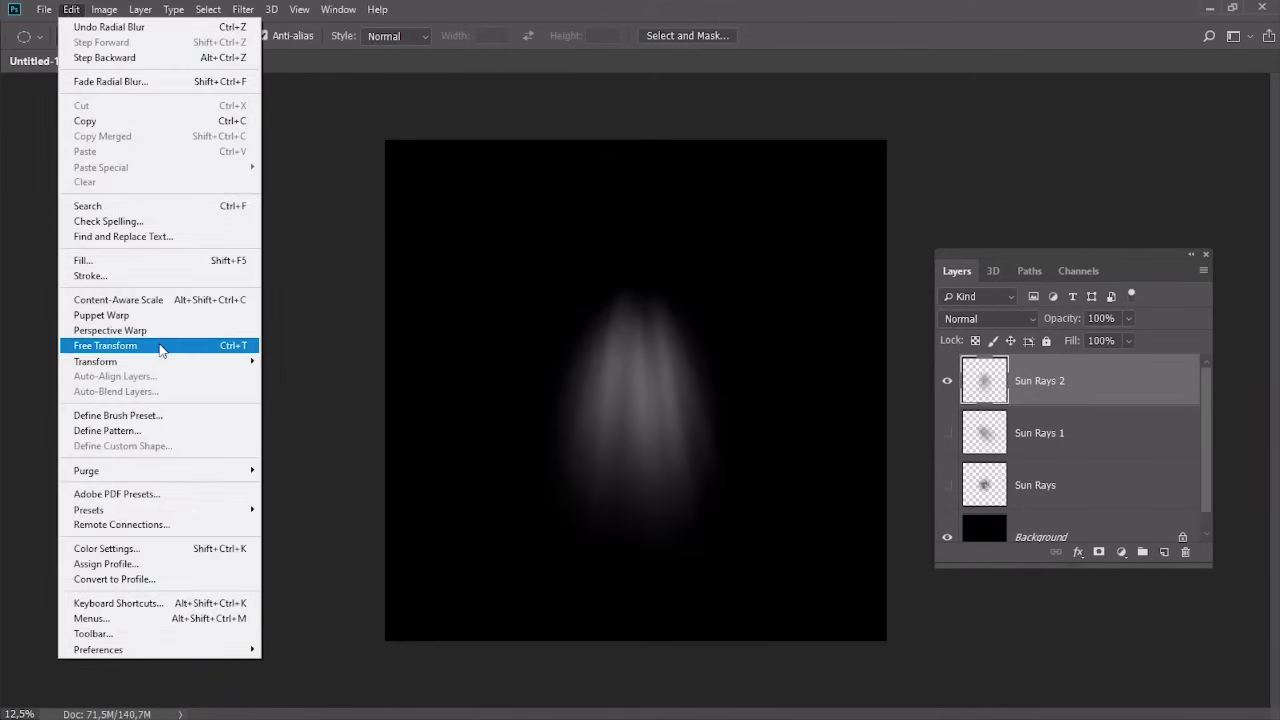
click(105, 345)
drag(481, 253, 397, 131)
drag(791, 131, 931, 124)
drag(671, 242, 664, 268)
drag(780, 365, 689, 329)
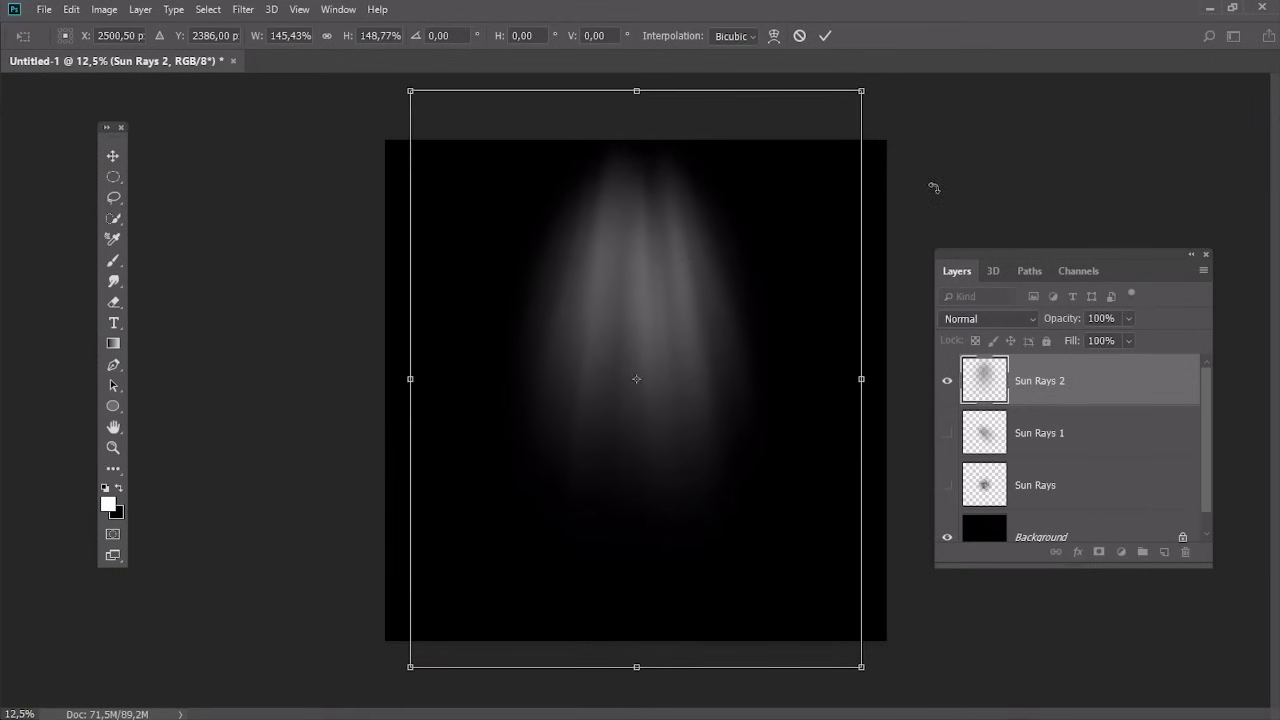
key(Return)
key(m)
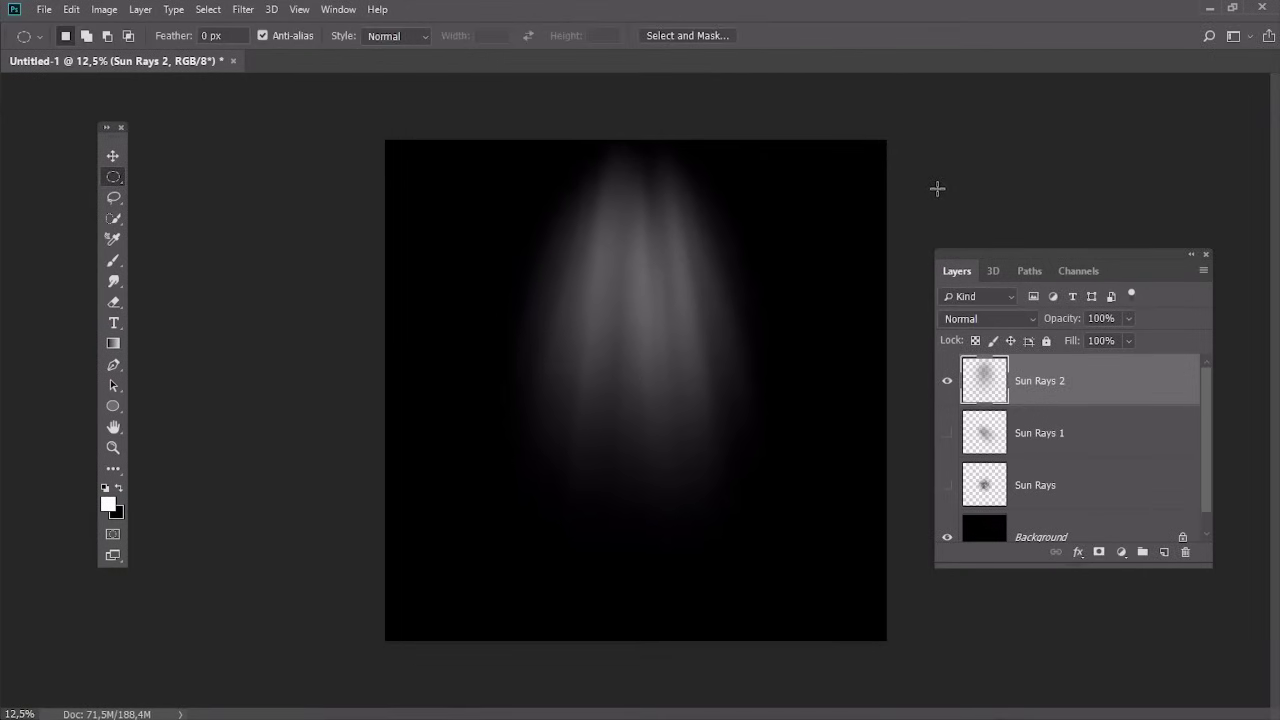
- Show Sun Rays 1 in place of Sun Rays 2 and add an Invert adjustment layer above all layers
click(948, 381)
click(949, 434)
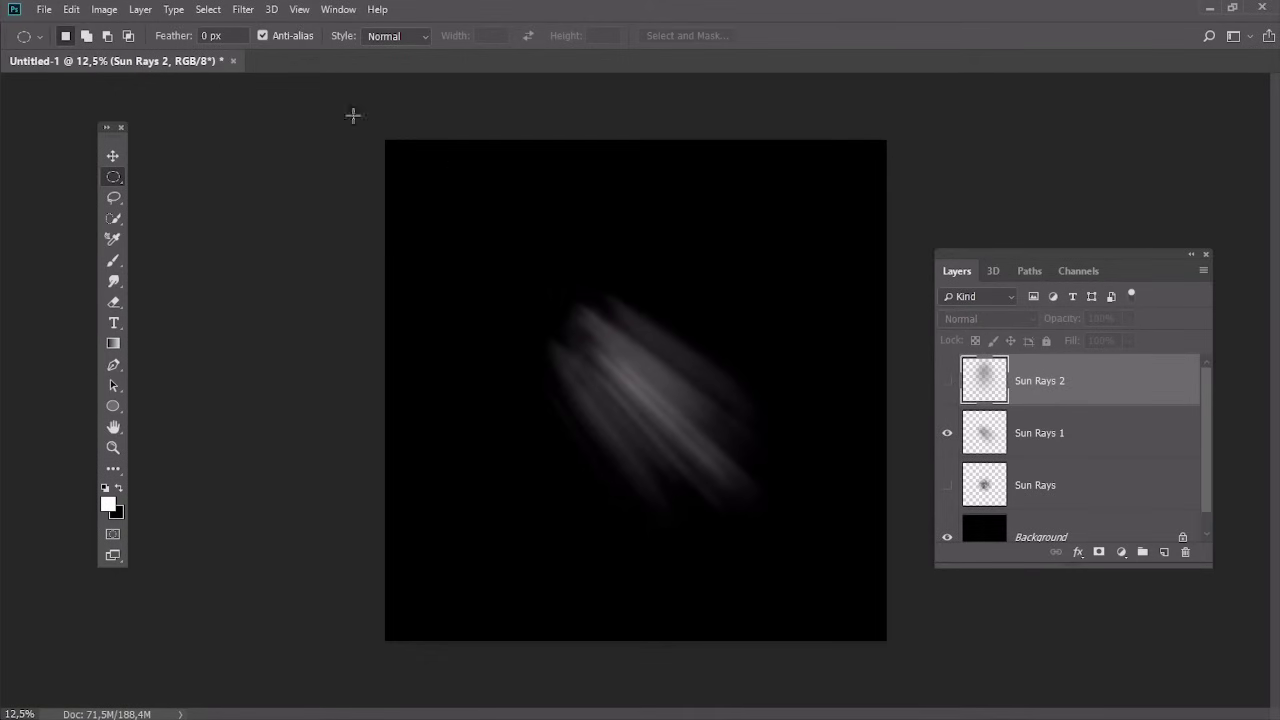
click(140, 9)
mouse_move(261, 228)
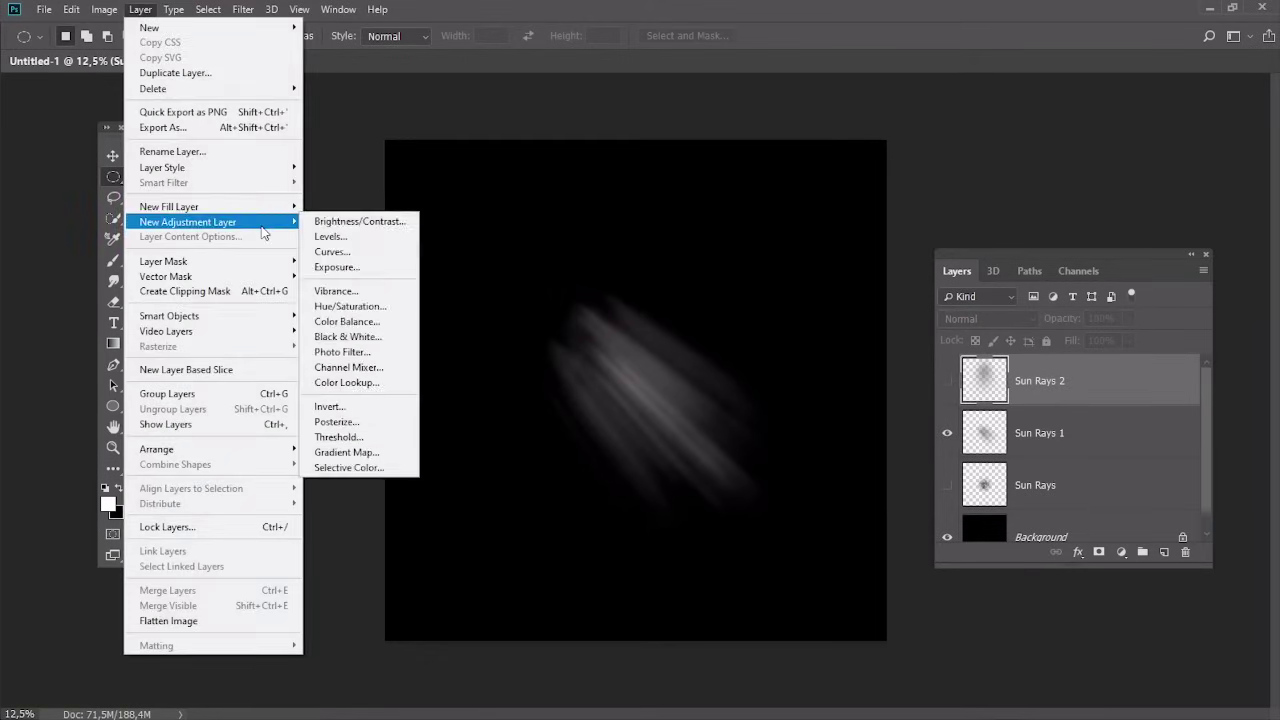
click(372, 407)
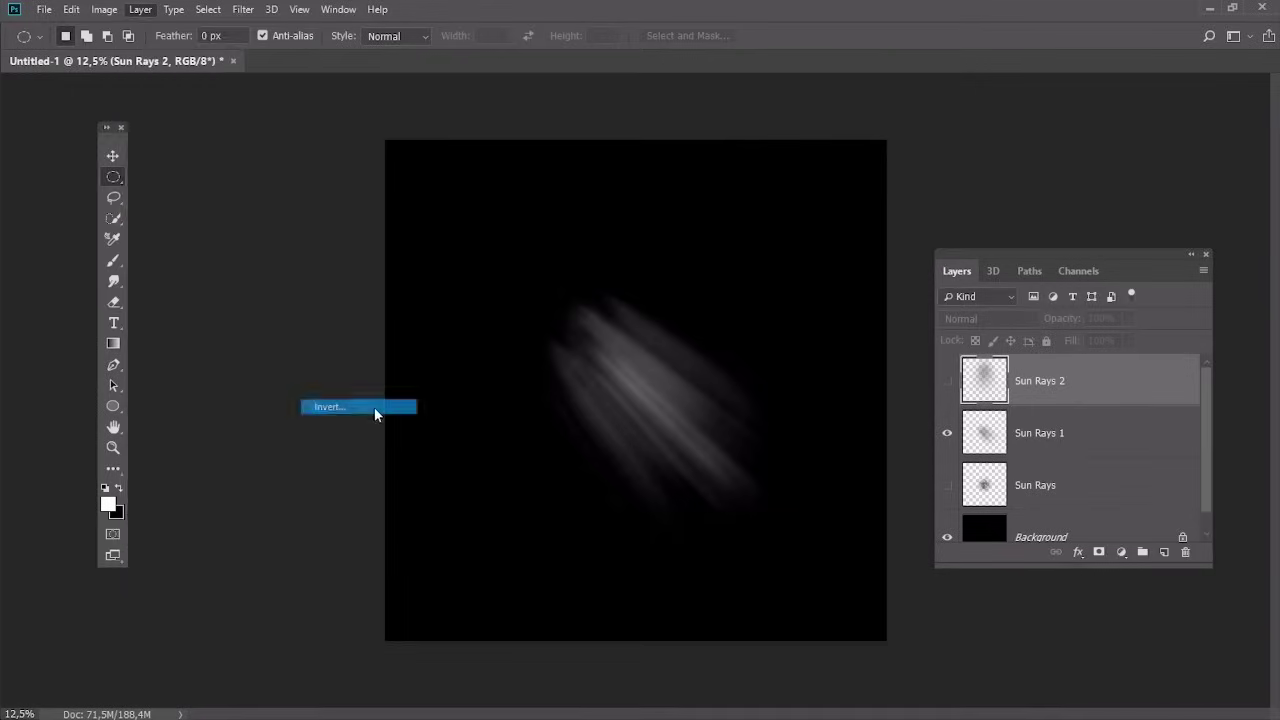
click(345, 181)
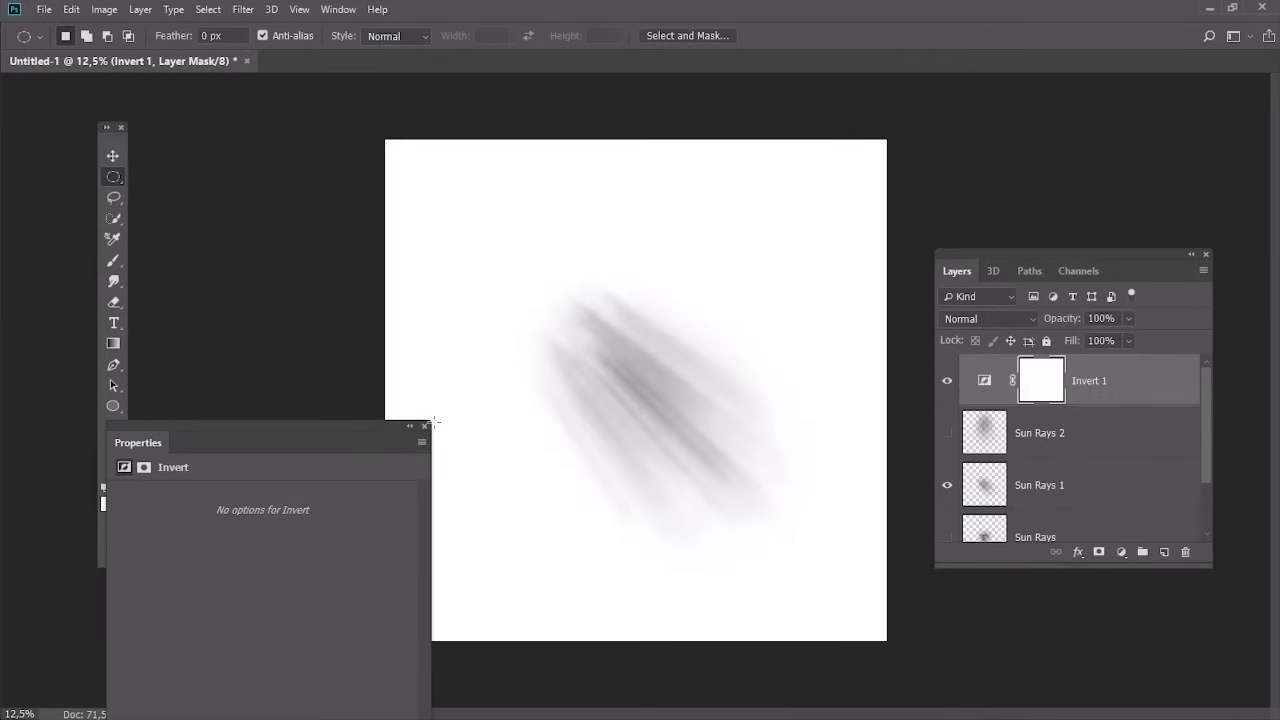
click(424, 427)
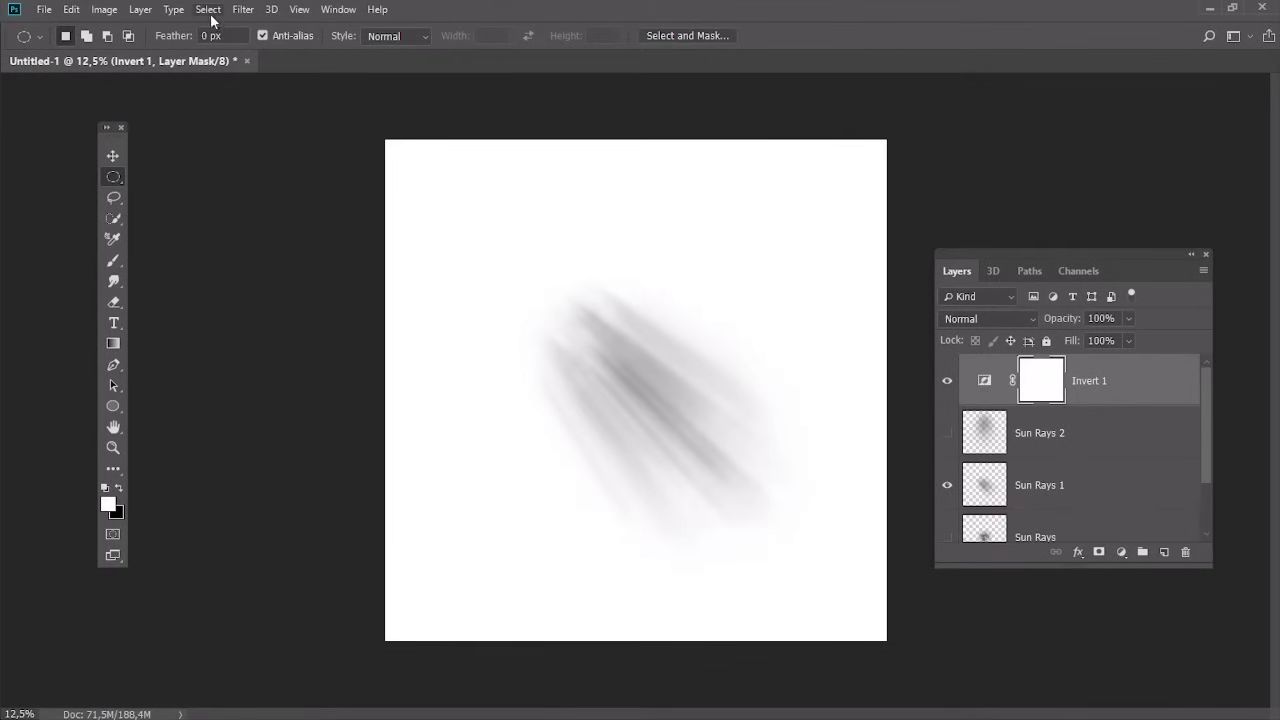
- Copy the merged image of the inverted diagonal rays over the whole canvas and paste it as a new layer
click(207, 10)
click(211, 27)
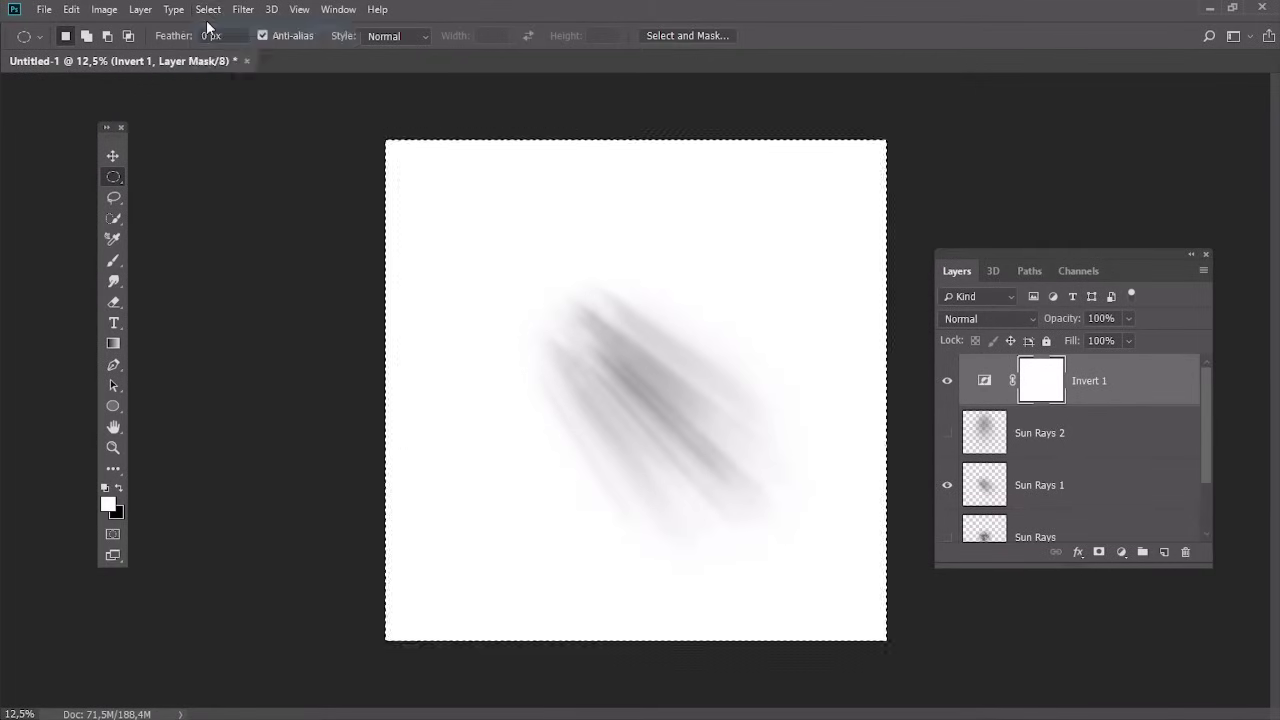
click(71, 10)
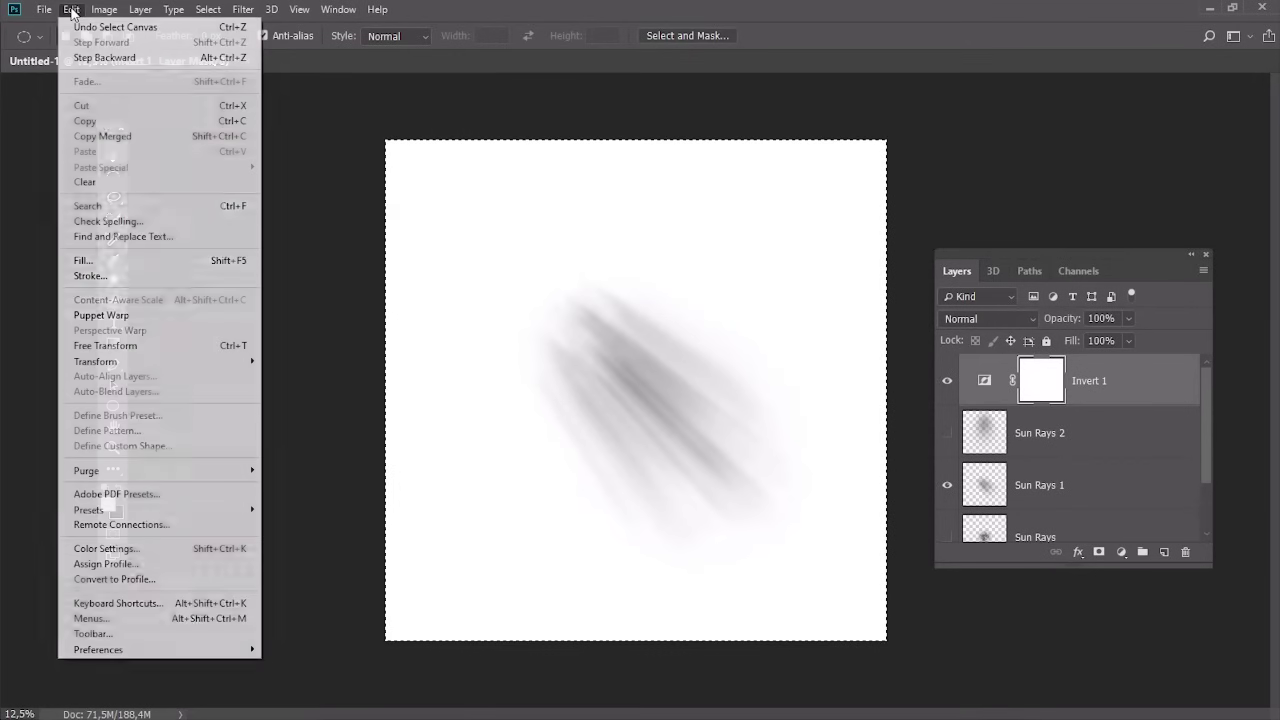
click(112, 136)
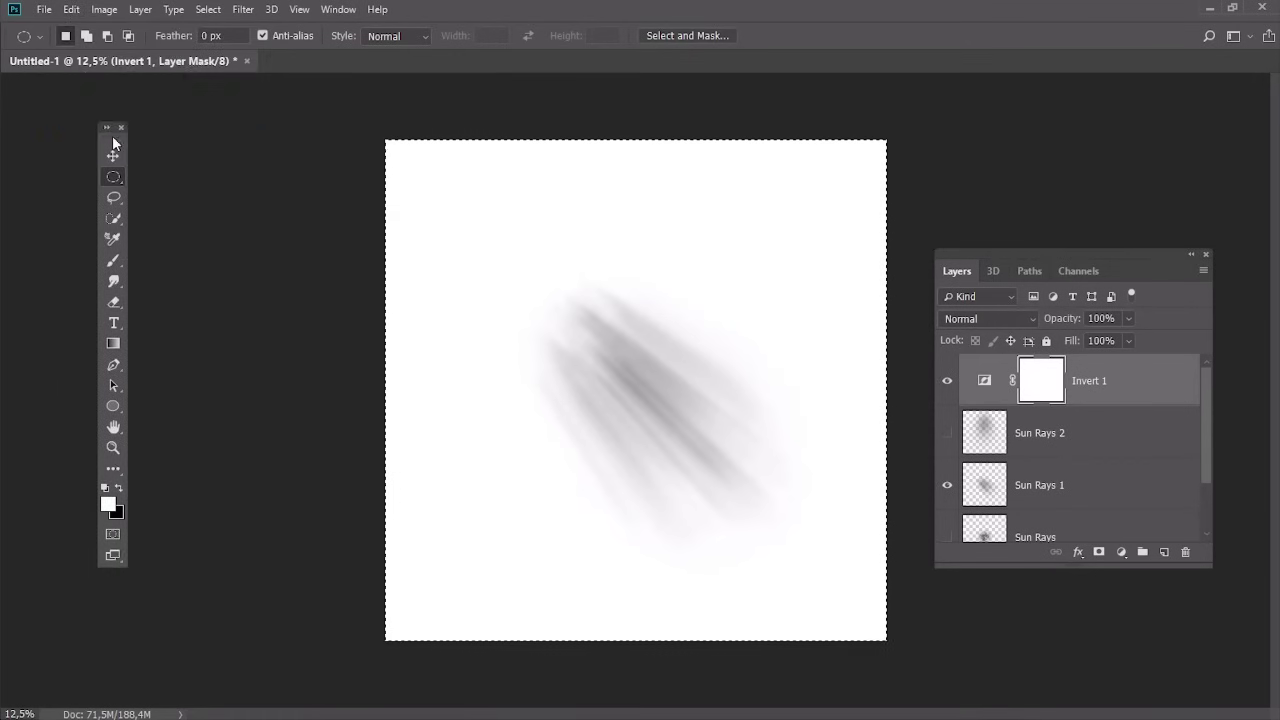
click(70, 11)
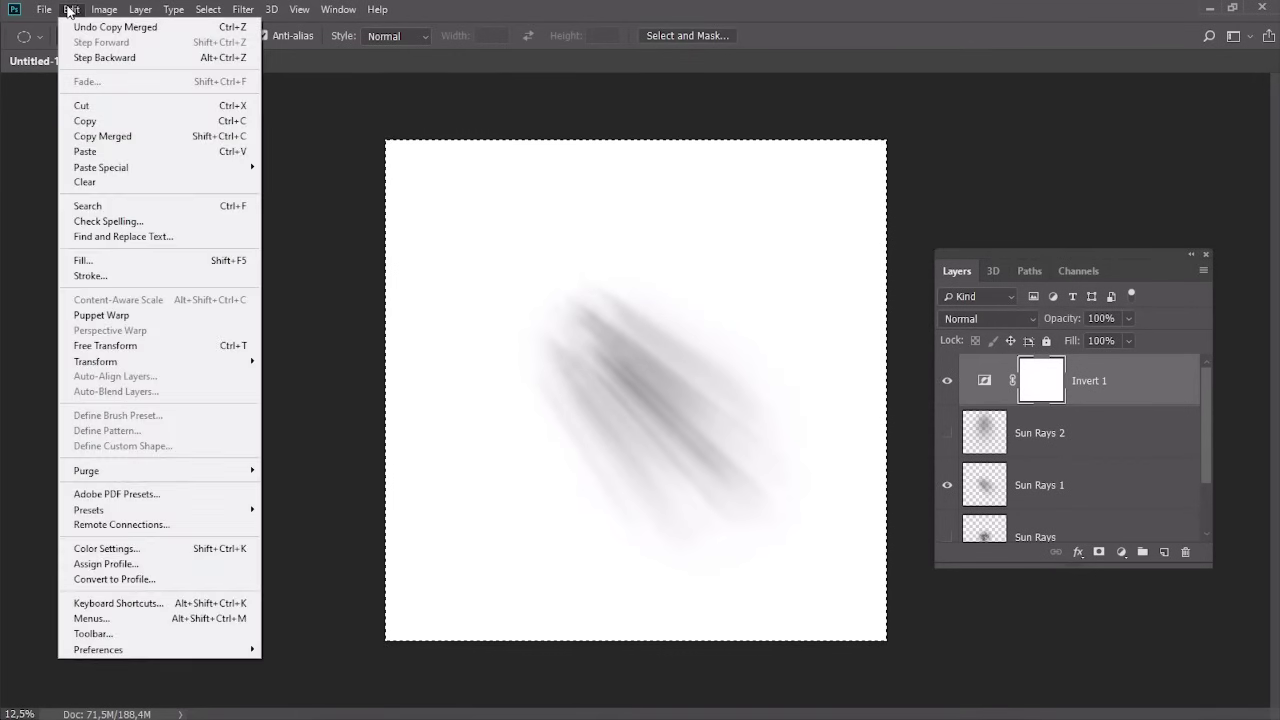
click(95, 151)
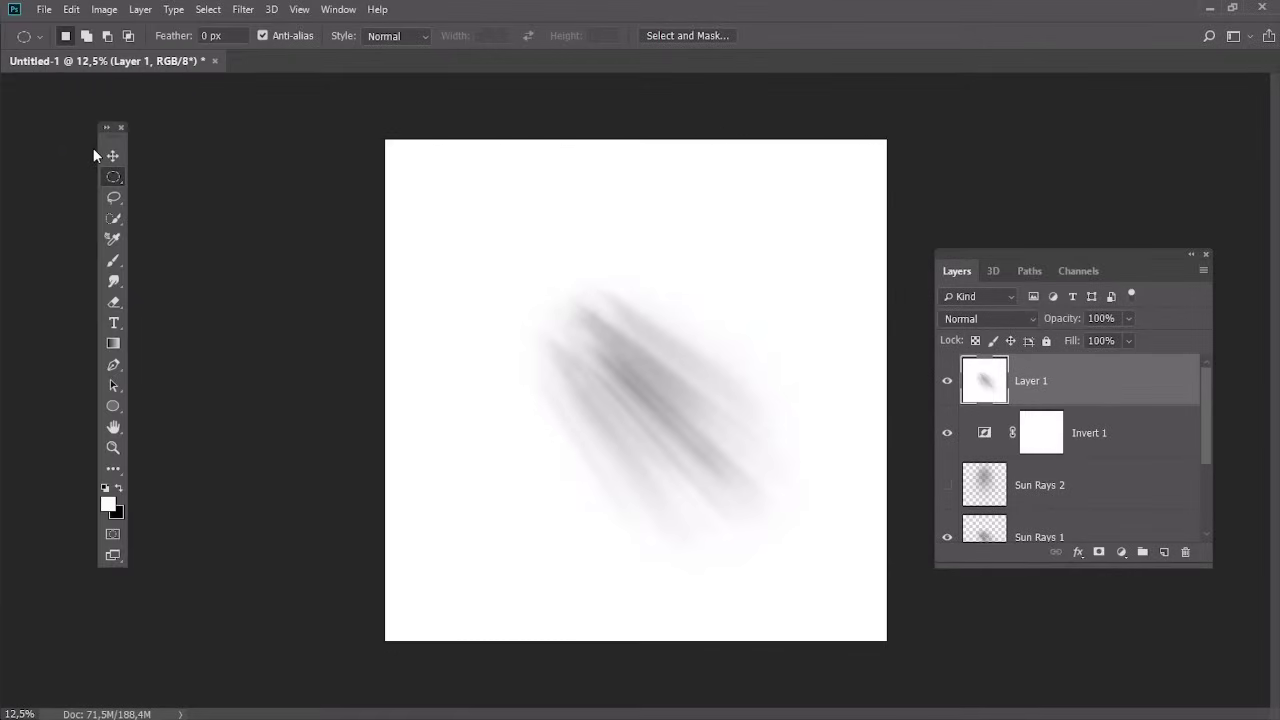
- Define the pasted diagonal rays as a brush preset named "Sun Rays"
click(72, 10)
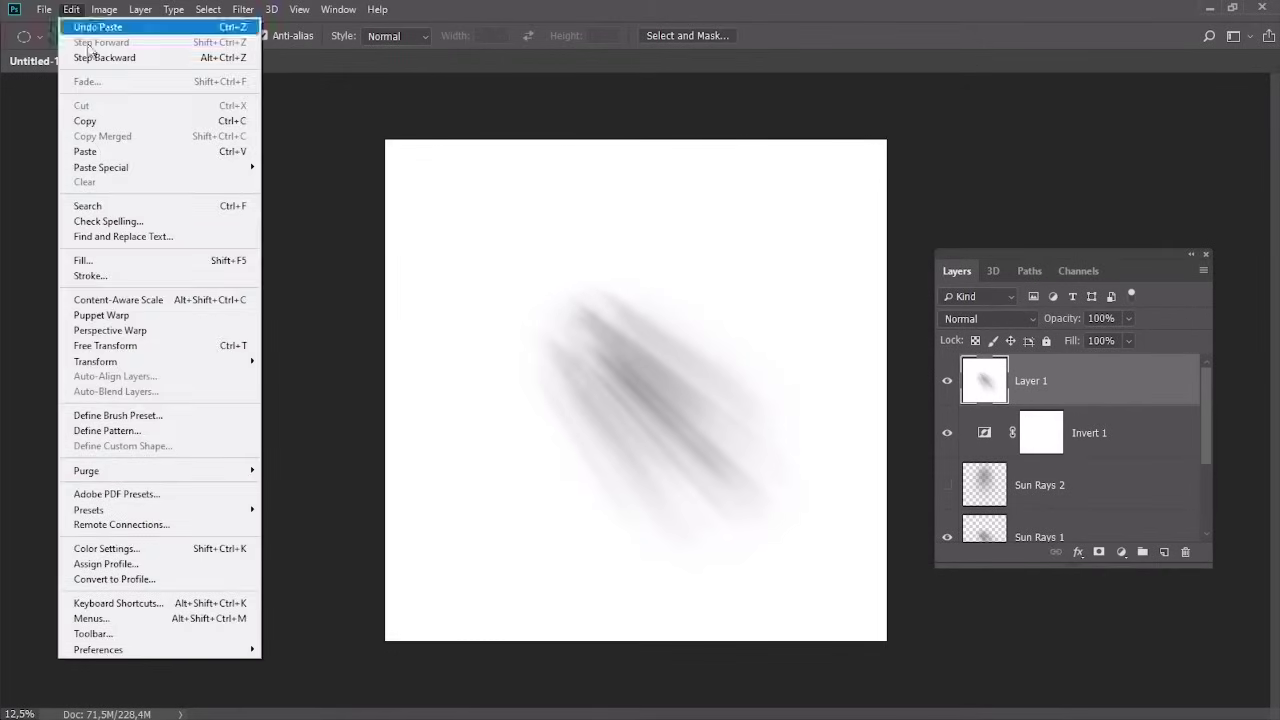
click(187, 416)
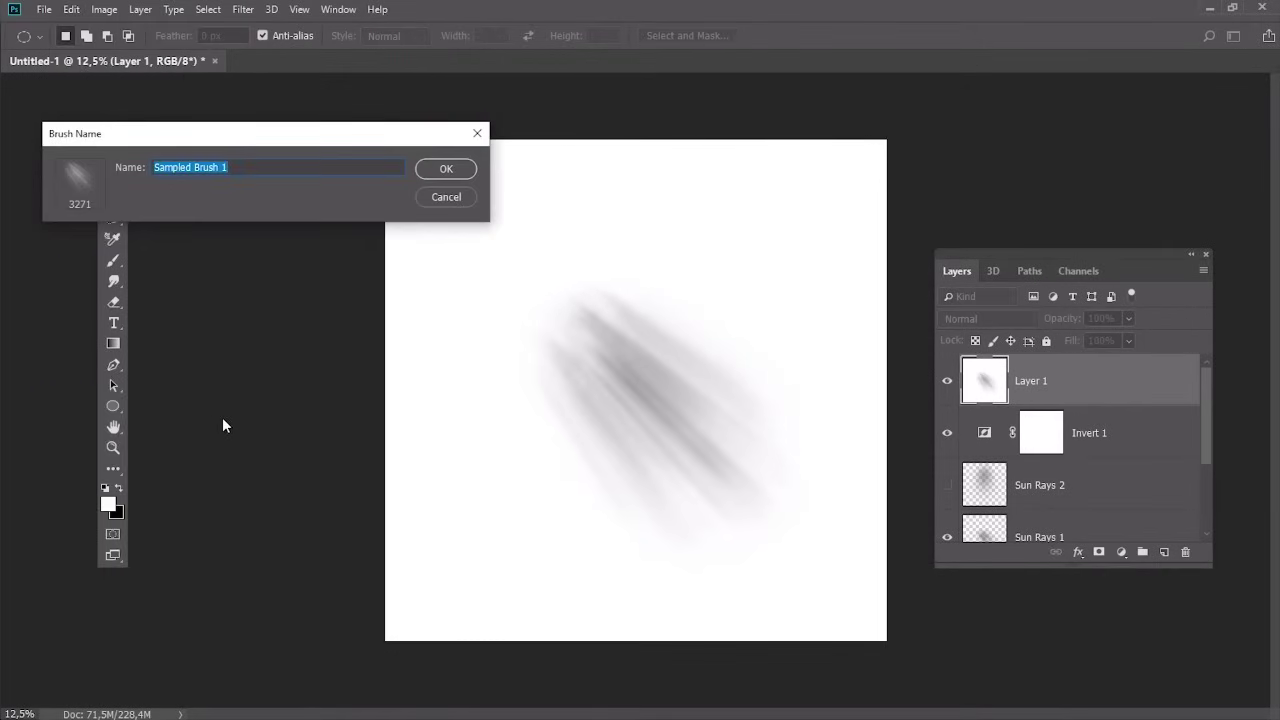
text(Sun Rays)
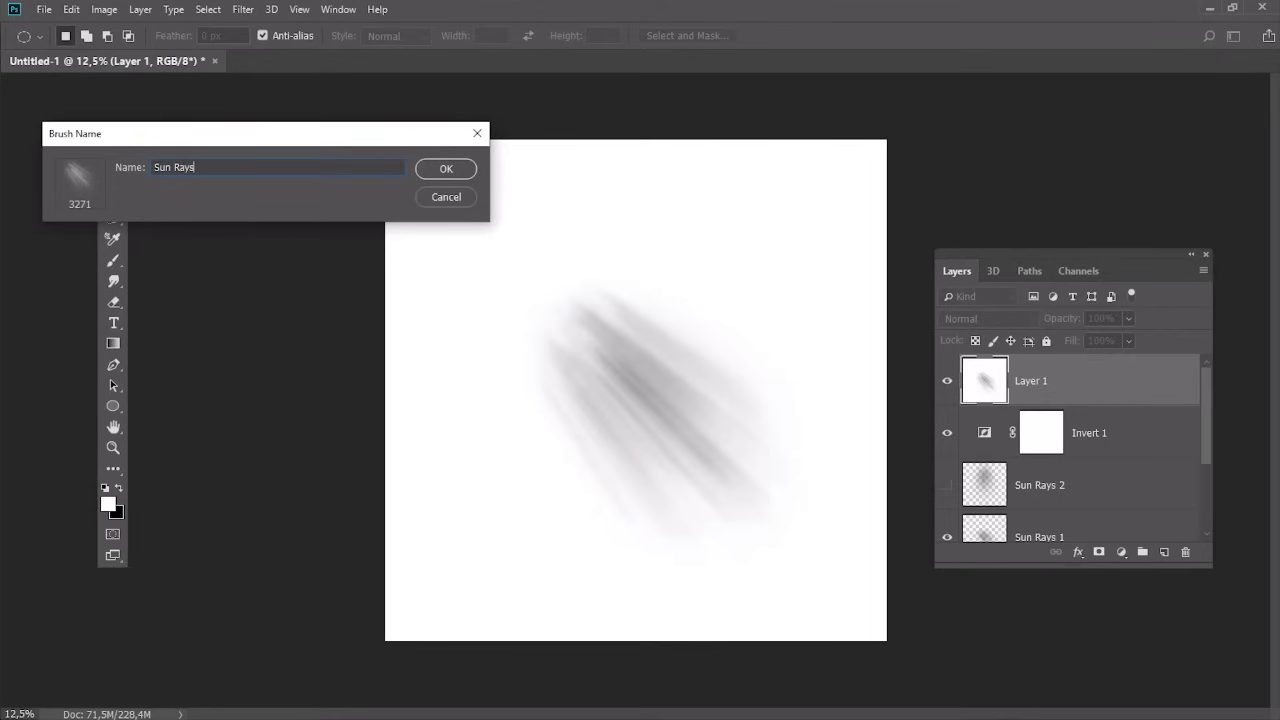
click(446, 170)
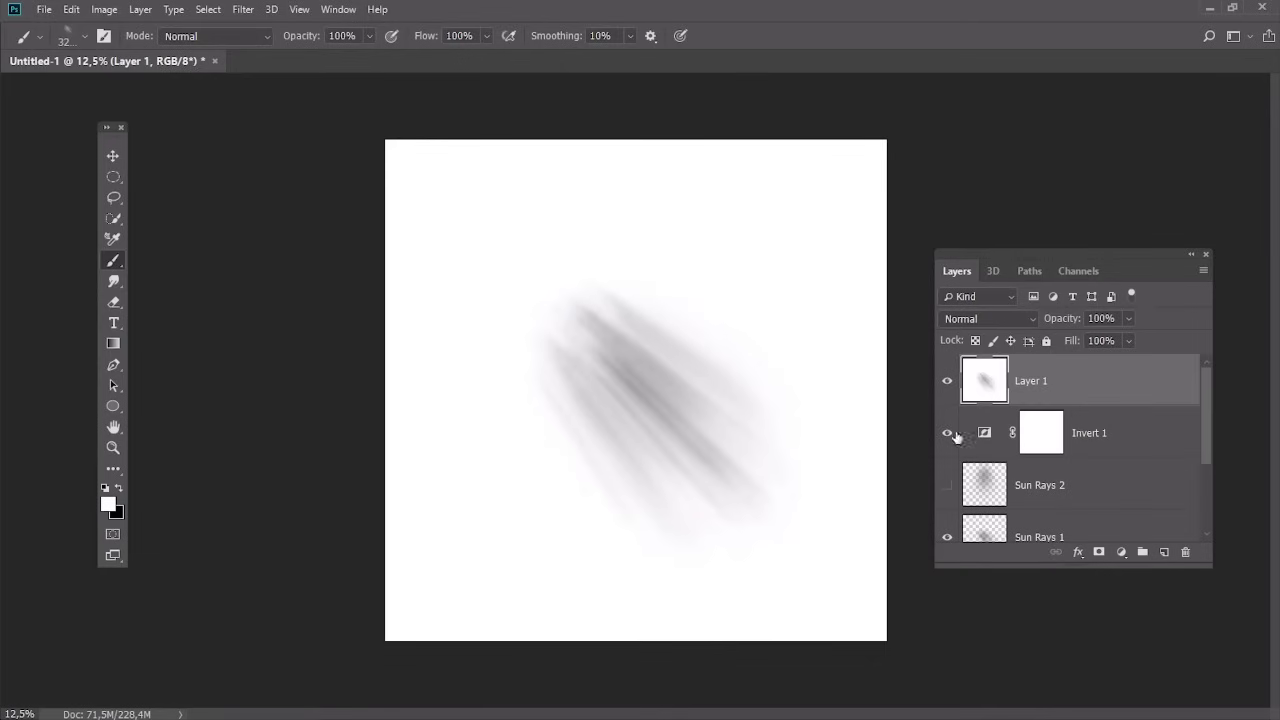
- Hide Layer 1 and Sun Rays 1, and show Sun Rays 2 beneath the Invert adjustment
click(947, 381)
click(947, 537)
click(947, 485)
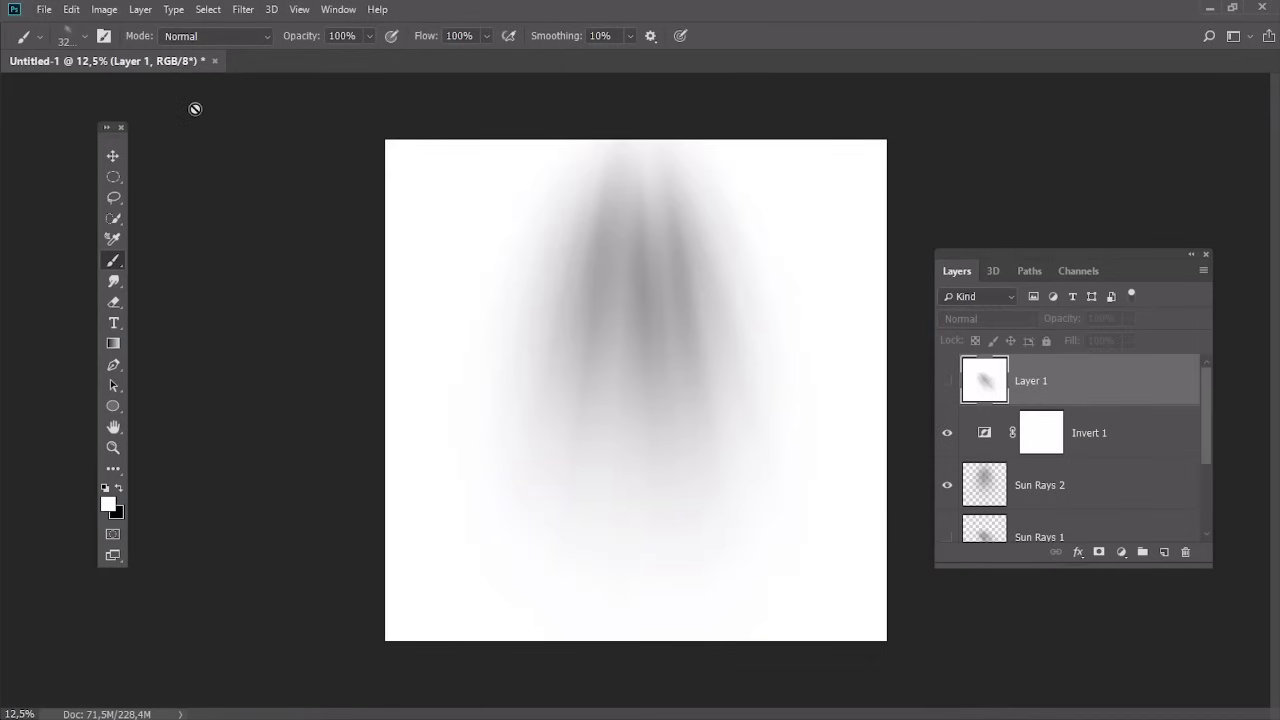
- Copy the merged image of the inverted vertical rays over the whole canvas and paste it as a new layer
click(208, 10)
click(210, 27)
click(72, 10)
click(101, 138)
click(74, 10)
click(100, 154)
- Define a second Sun Rays brush preset from the pasted vertical rays layer
click(72, 10)
click(231, 414)
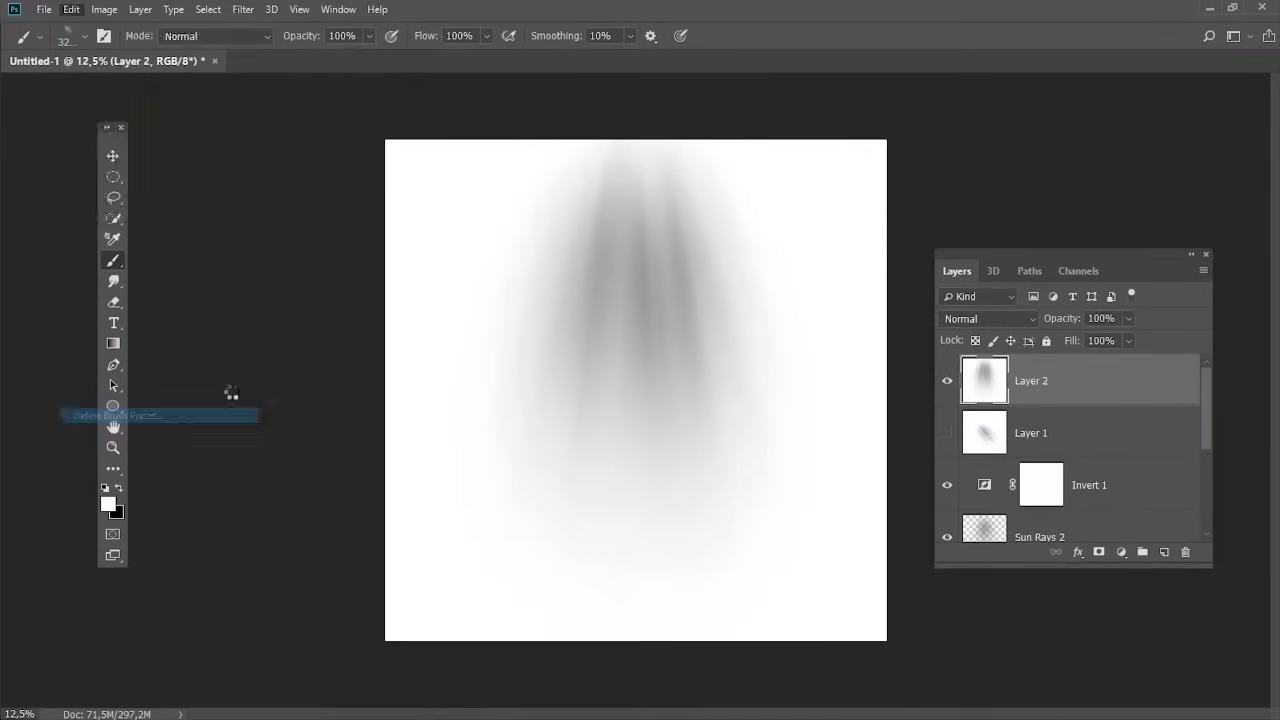
text(Sun Ra)
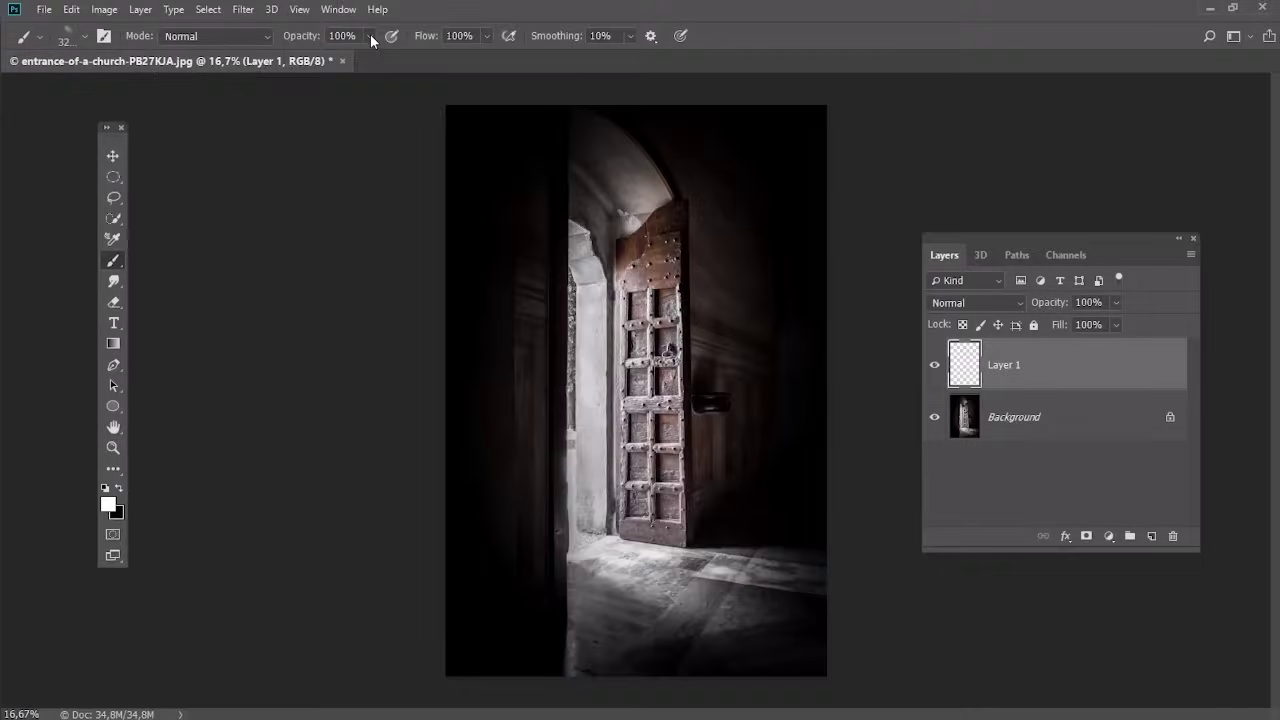
- Set the Brush tool's opacity to 75% for painting on Layer 1 of the church entrance photo
click(368, 36)
drag(367, 55, 348, 59)
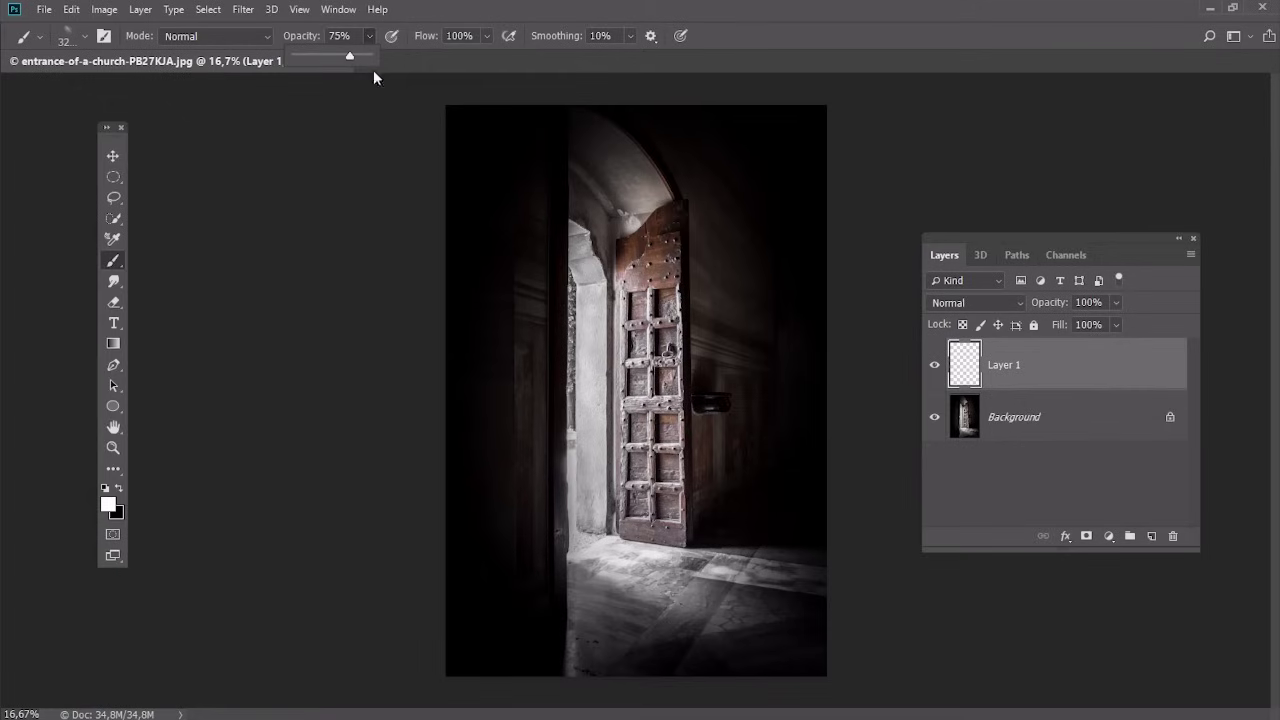